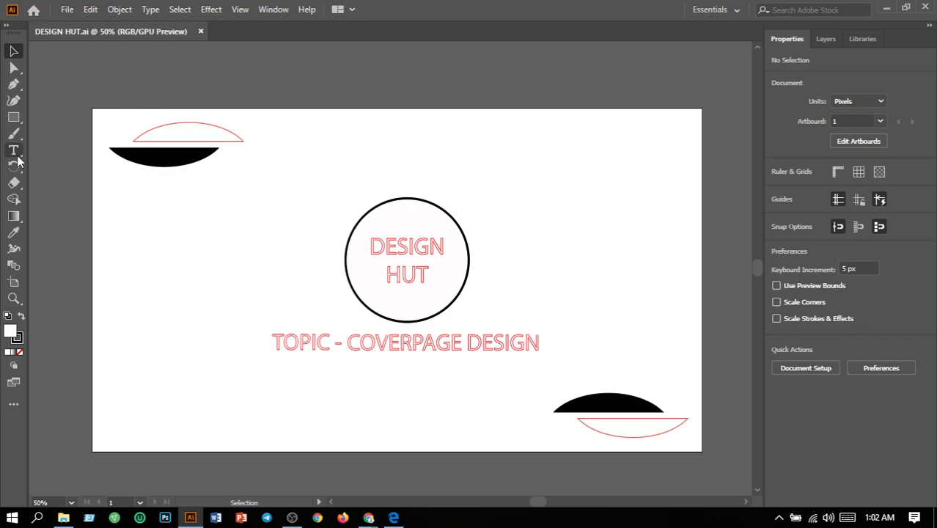
Replace the word COVERPAGE with BANNER in the topic line so it reads "BANNER DESIGN".
double_click(461, 346)
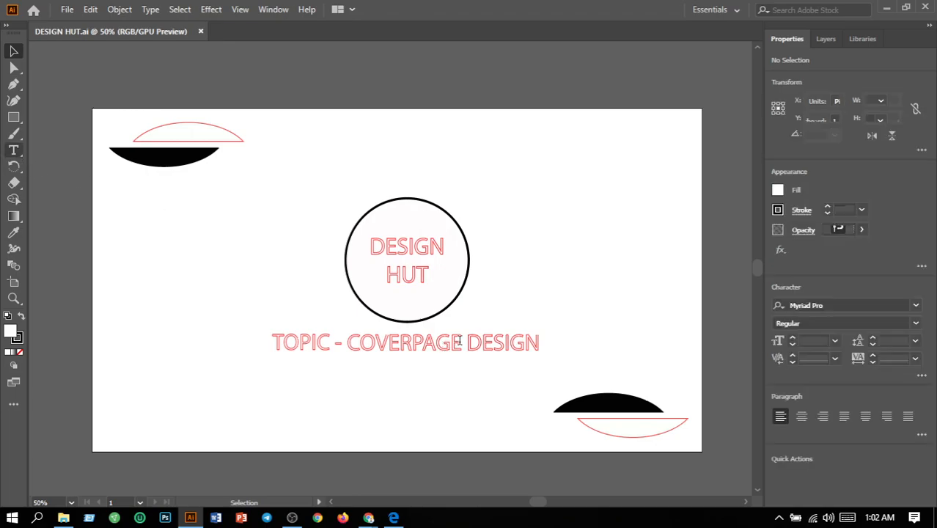
left_click(461, 342)
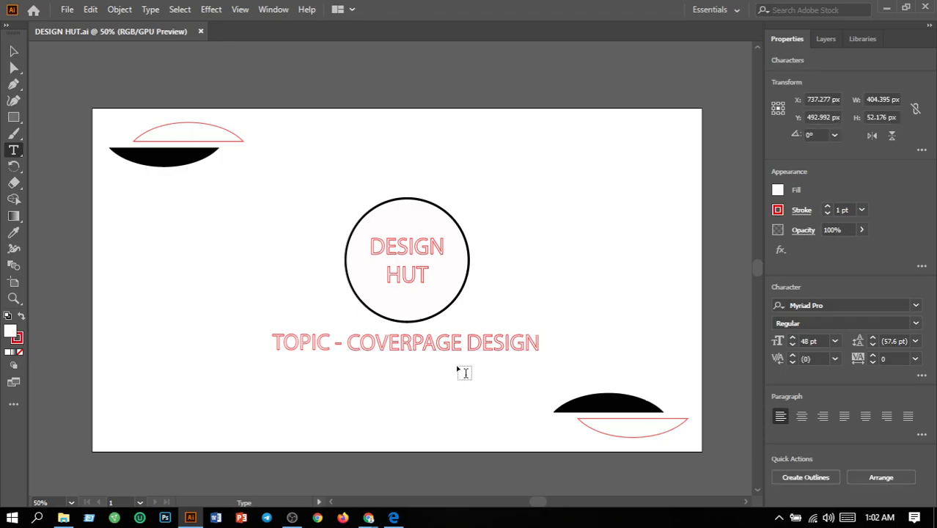
key("BackSpace")
key("BackSpace")
key("BackSpace")
key("BackSpace")
key("BackSpace")
key("BackSpace")
key("BackSpace")
key("BackSpace")
key("BackSpace")
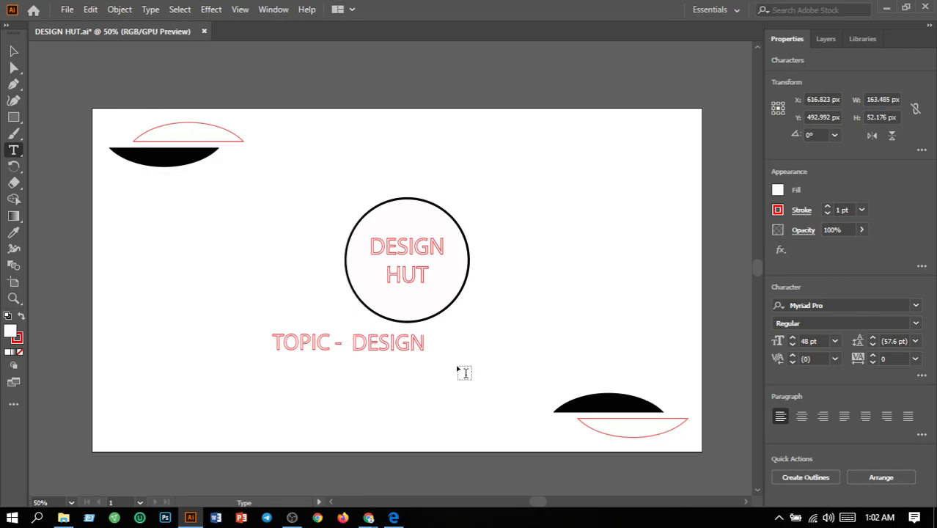
type("BANN")
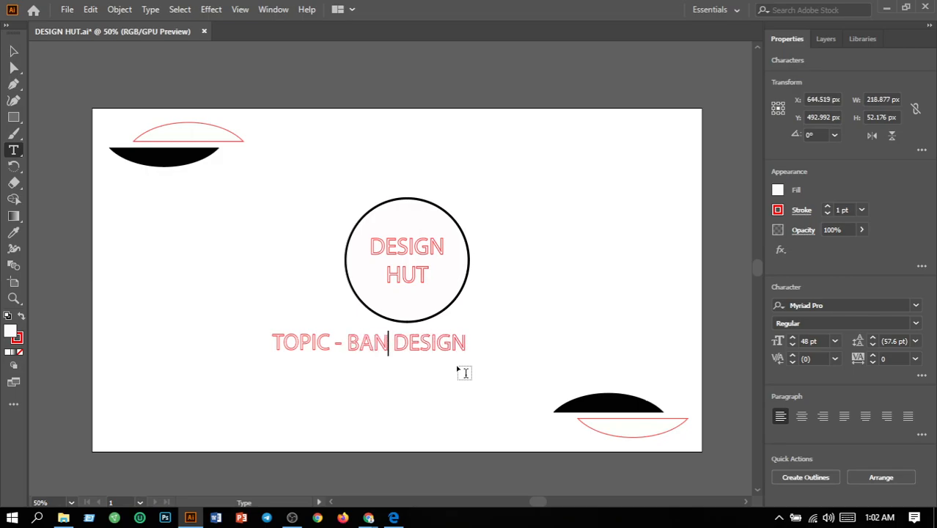
type("ER")
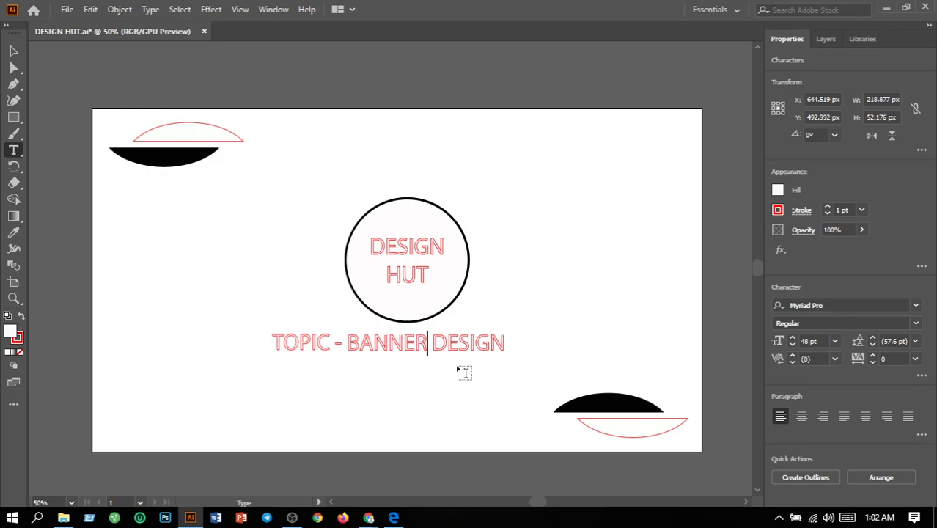
left_click(14, 51)
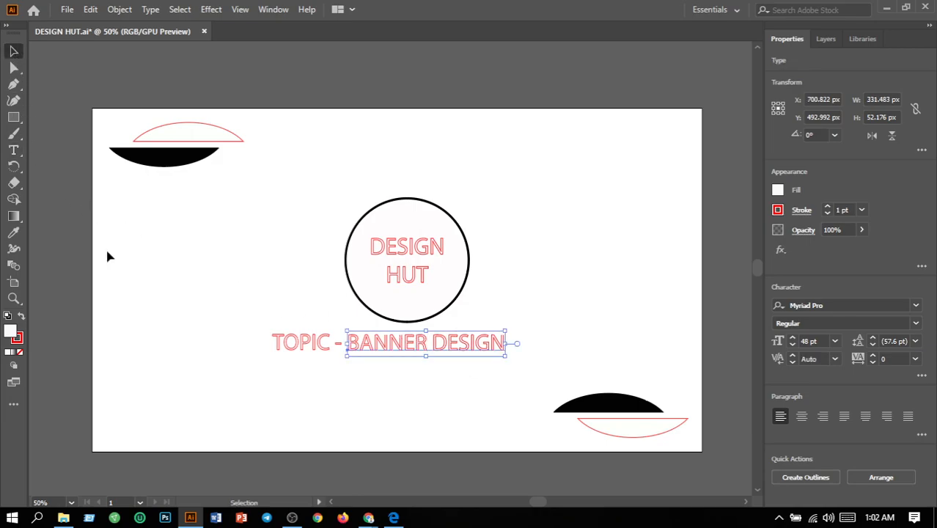
Shift the whole "TOPIC - BANNER DESIGN" line to the right until it is centred beneath the circle.
left_click(236, 338)
left_click_drag(236, 333, 528, 374)
key("Right")
key("Right")
key("Right")
key("Right")
key("Right")
key("Right")
key("Right")
key("Right")
key("Right")
key("Right")
key("Right")
key("Right")
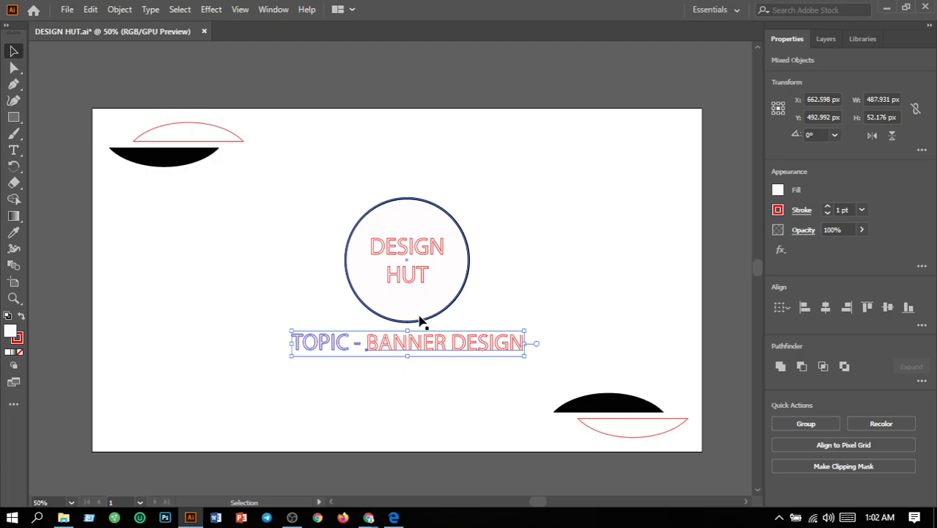
left_click(241, 316)
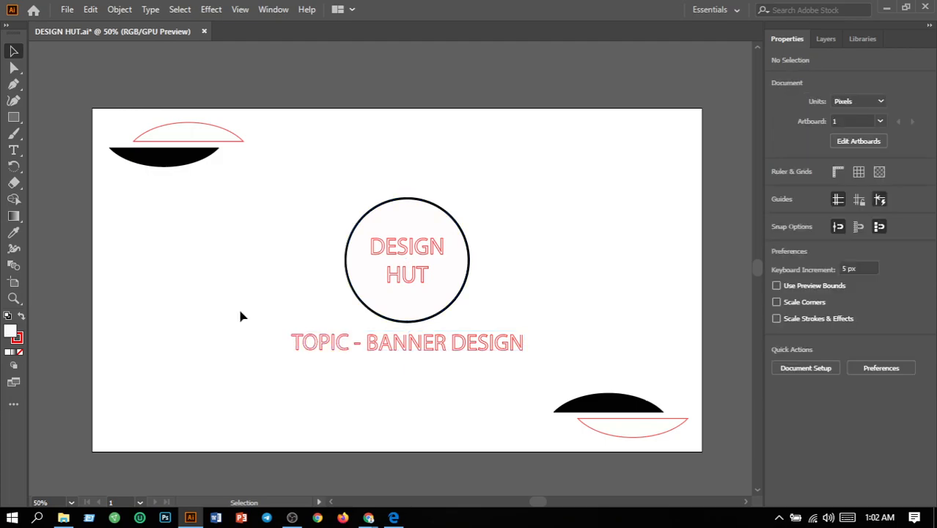
Select both red-outlined arc shapes in the opposite corners of the artboard.
left_click(614, 435)
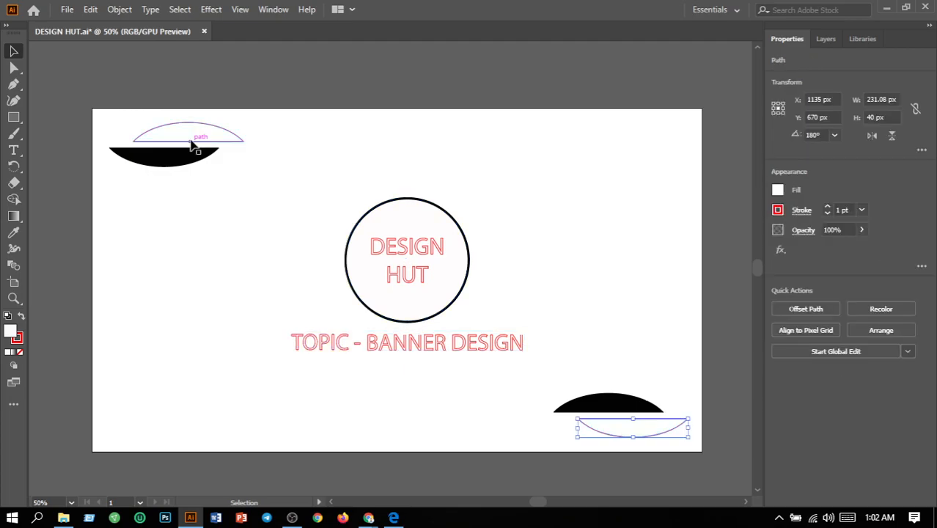
left_click(242, 144, "shift")
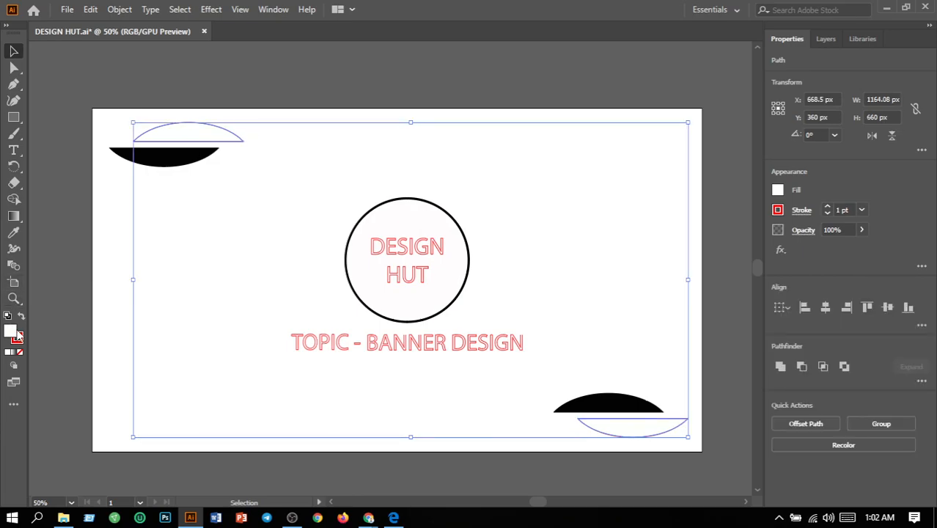
Try a dark green fill (029B02) on the two outlined arc shapes and undo it.
double_click(17, 337)
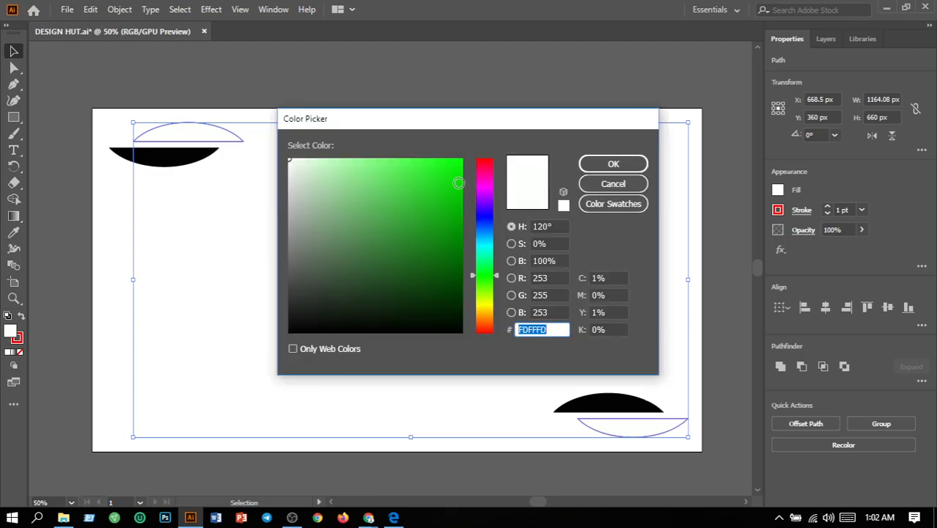
left_click(462, 176)
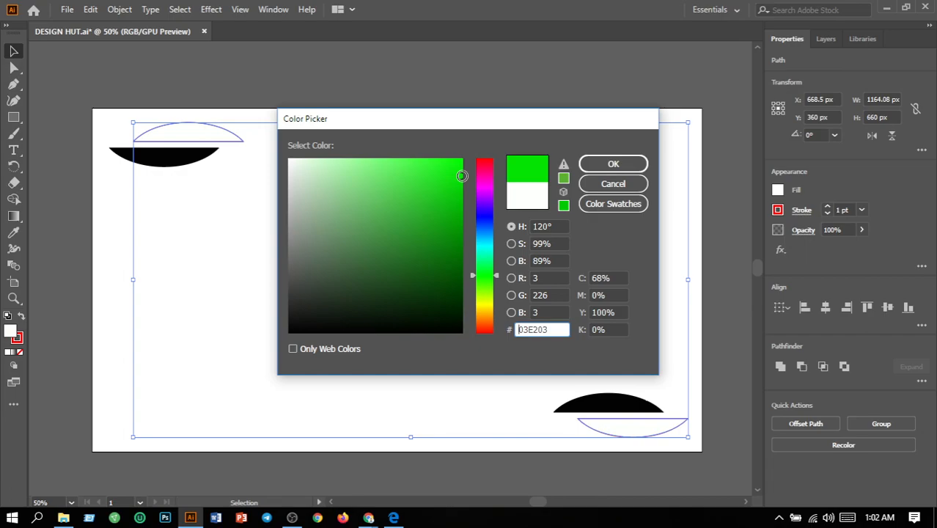
left_click_drag(461, 176, 461, 225)
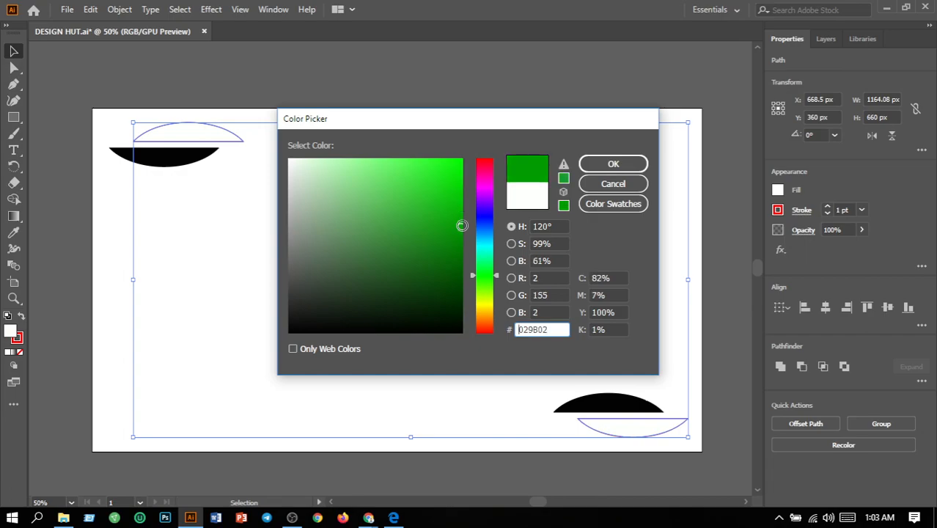
left_click(613, 164)
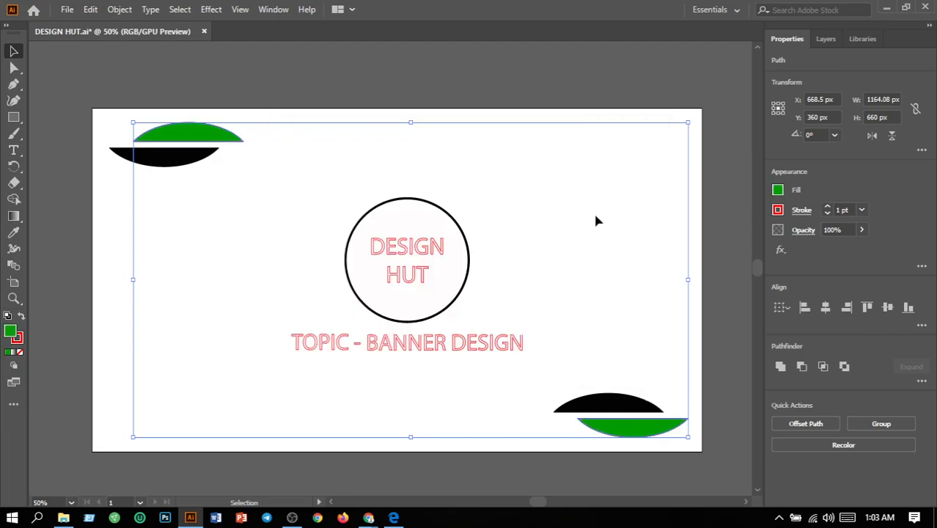
key("ctrl+z")
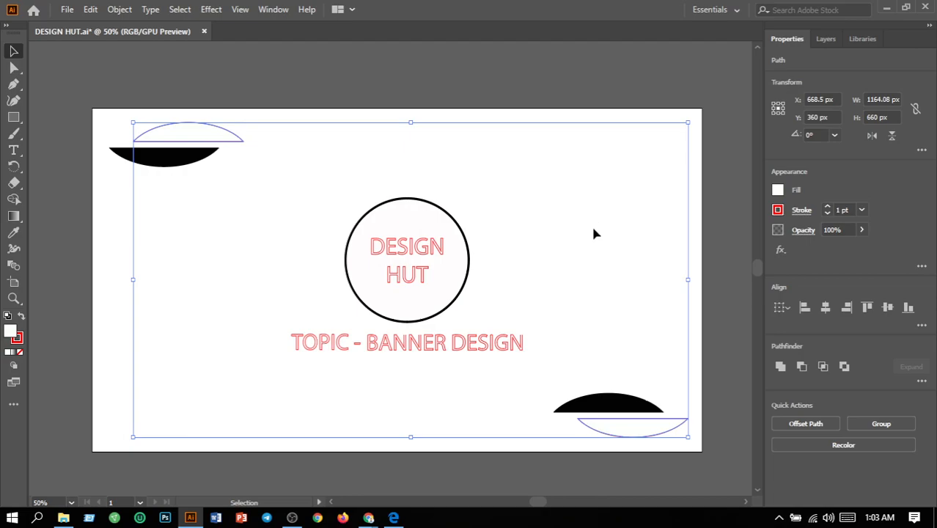
Change the stroke of the two outlined arc shapes to the bright green swatch and deselect them.
left_click(778, 210)
left_click(686, 261)
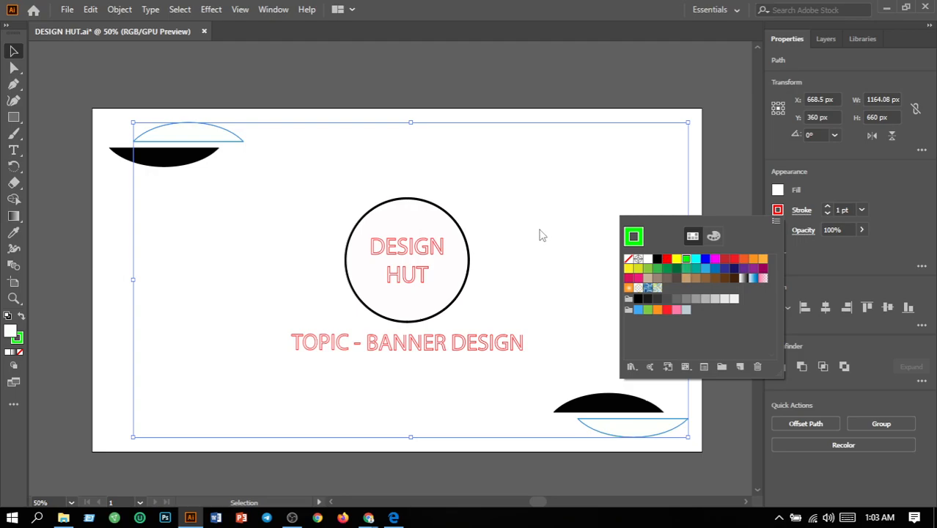
left_click(105, 235)
left_click(103, 232)
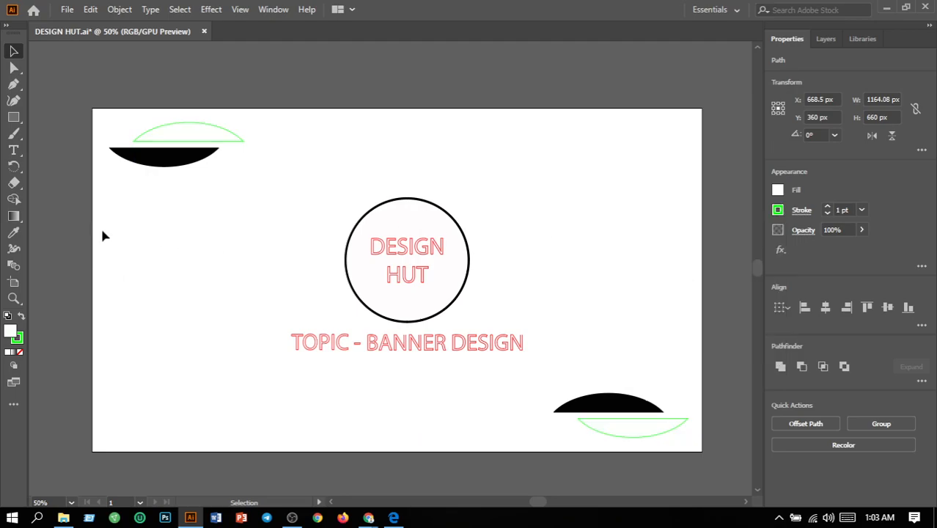
Fill the two solid black arc shapes with yellow (FFF200).
left_click(592, 402)
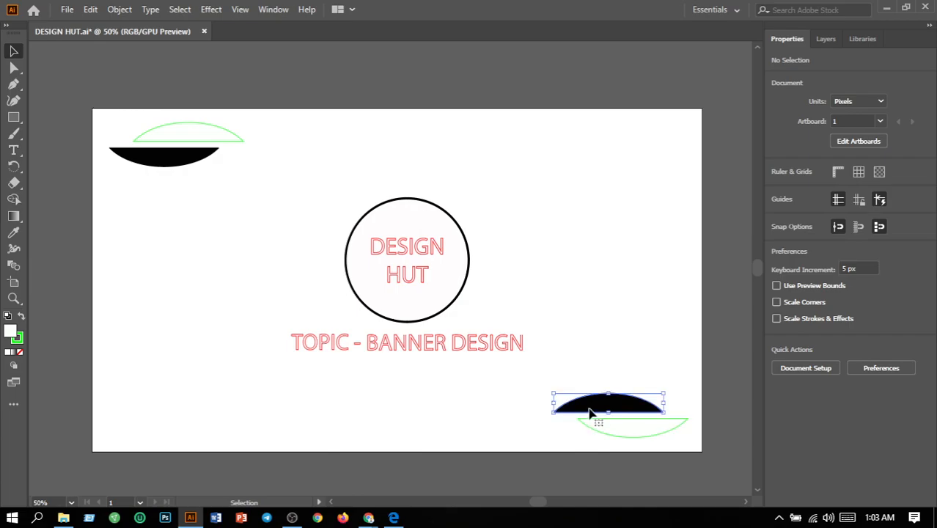
left_click(165, 173, "shift")
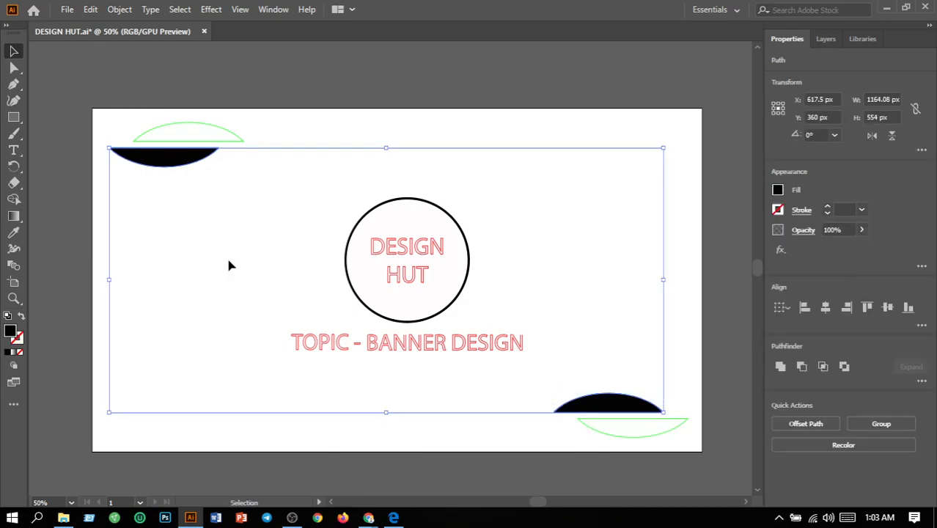
double_click(10, 334)
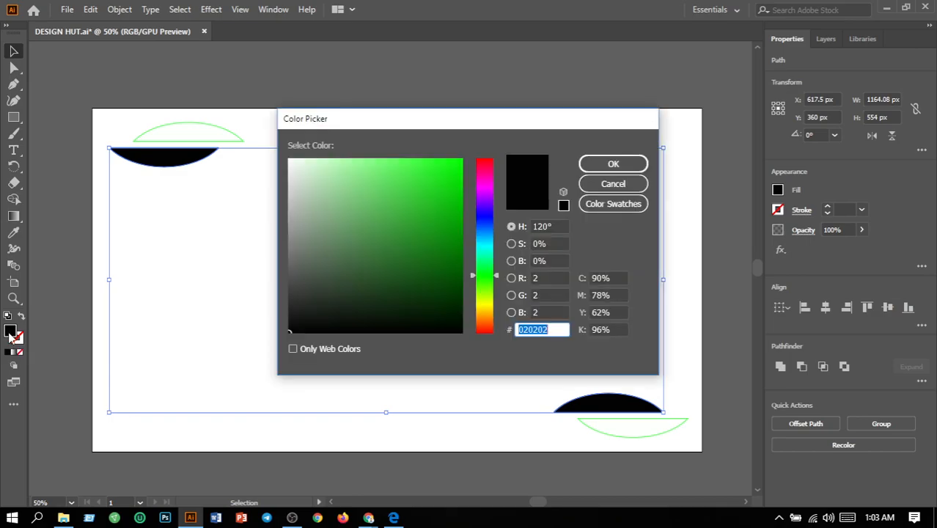
left_click(486, 306)
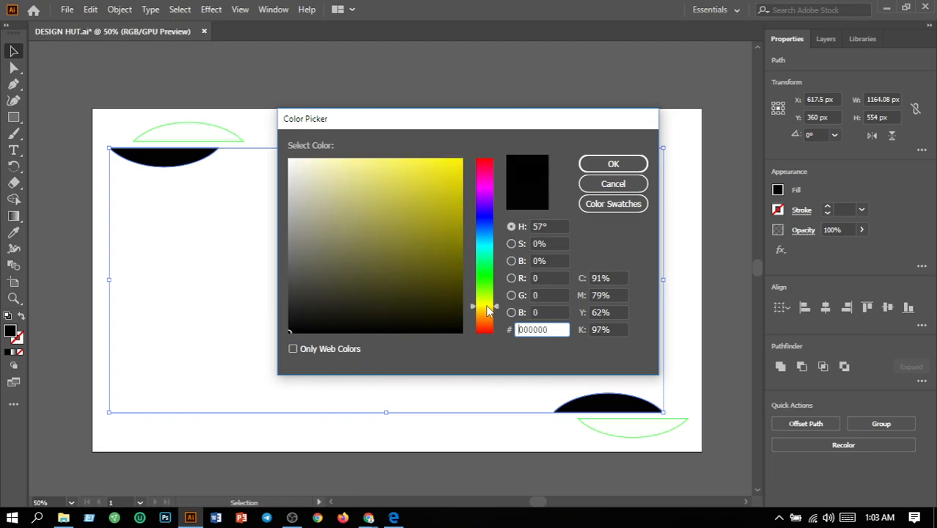
left_click(468, 153)
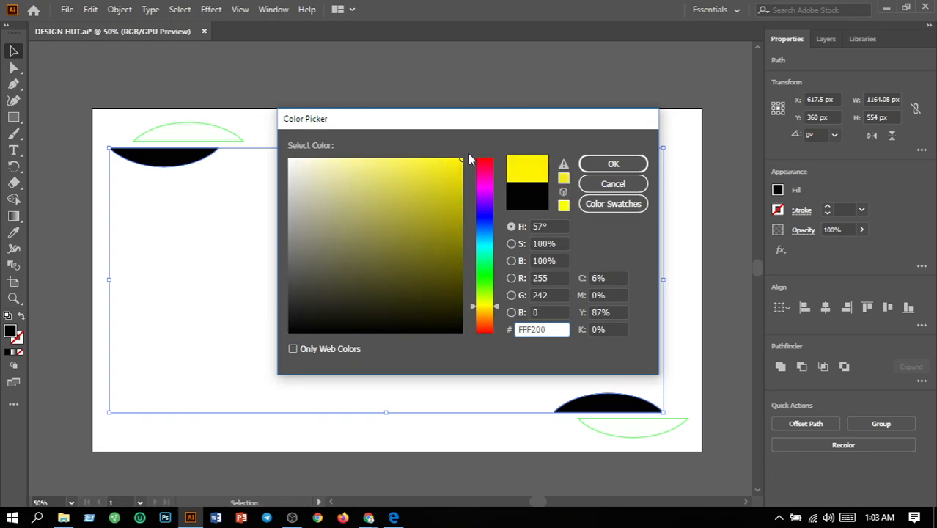
left_click(613, 165)
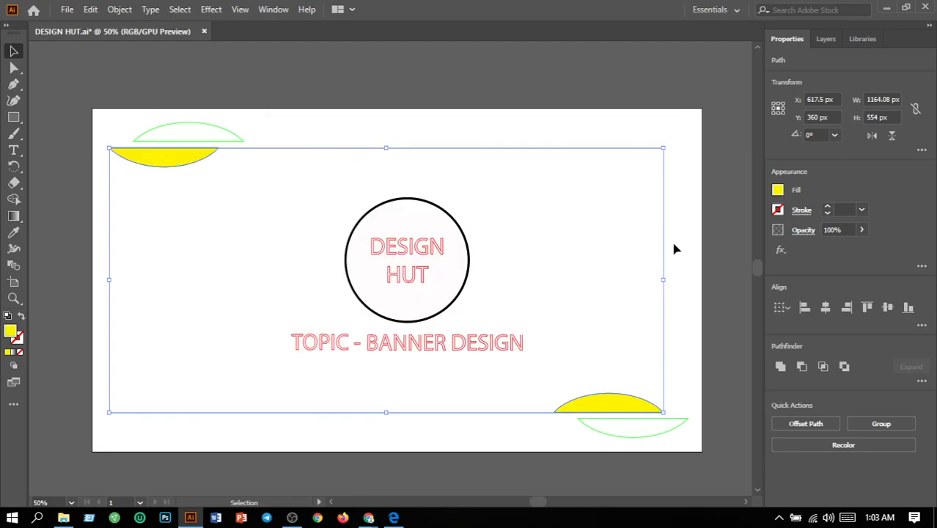
left_click(689, 254)
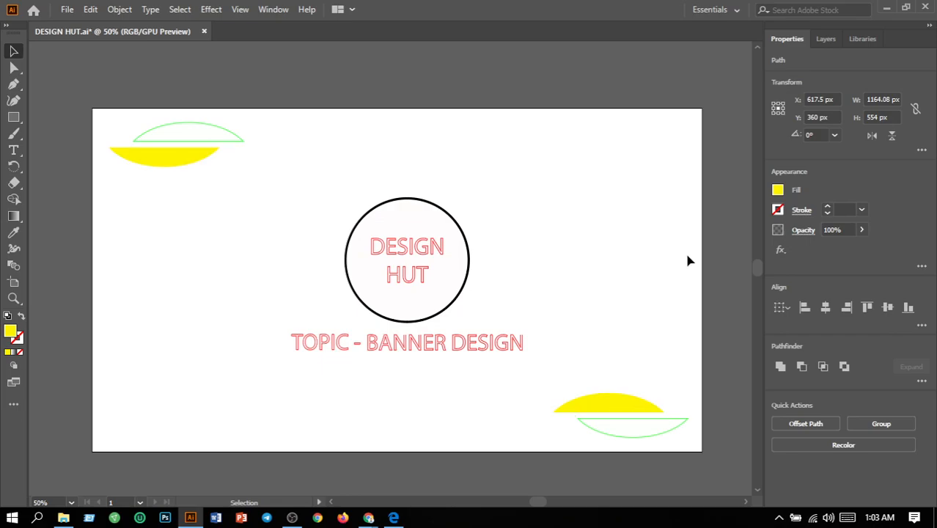
Change the stroke of the central circle to the yellow swatch.
left_click(463, 295)
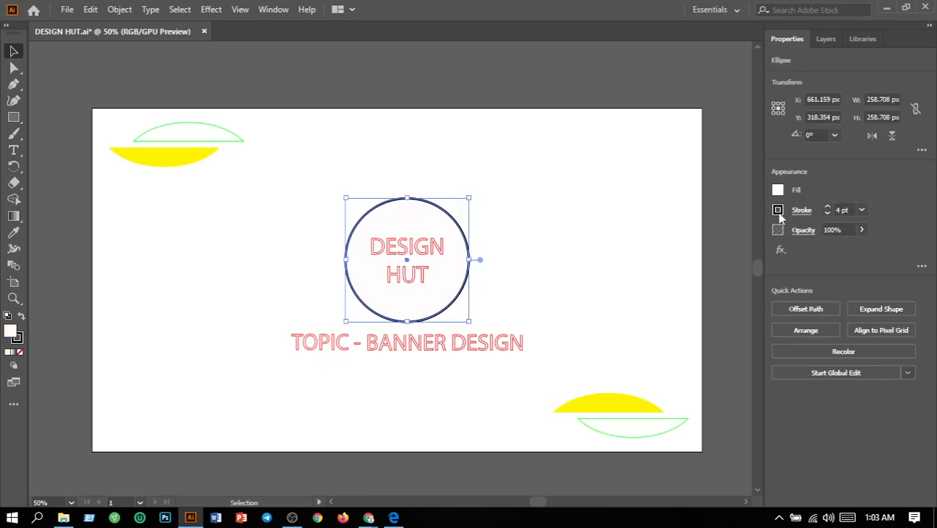
left_click(779, 214)
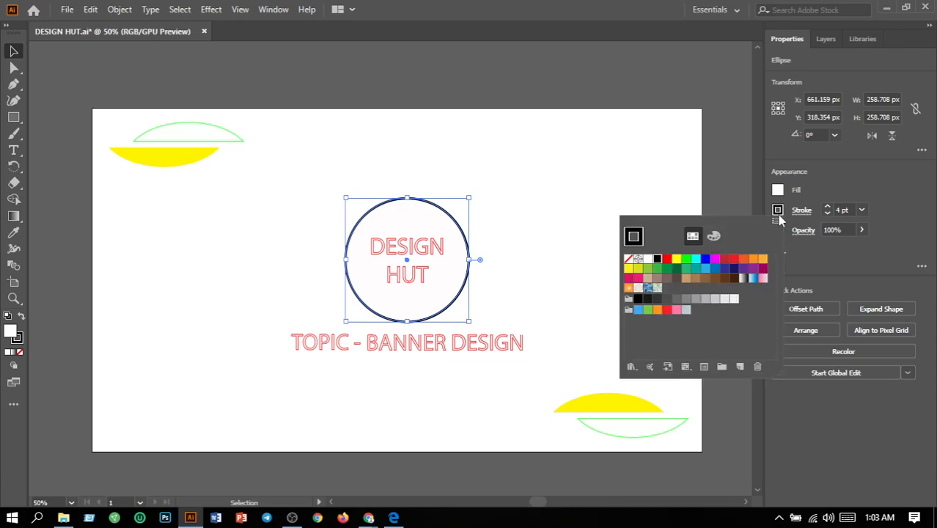
left_click(676, 260)
left_click(570, 220)
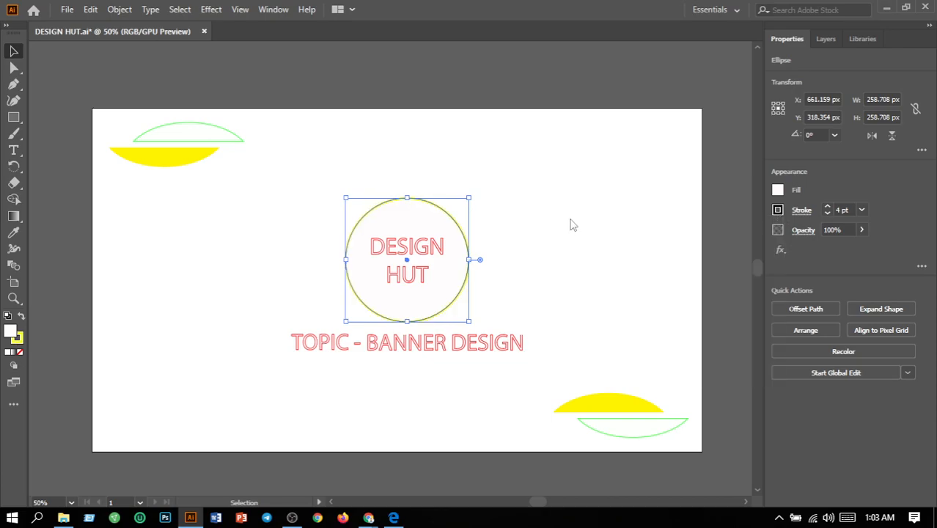
left_click(542, 308)
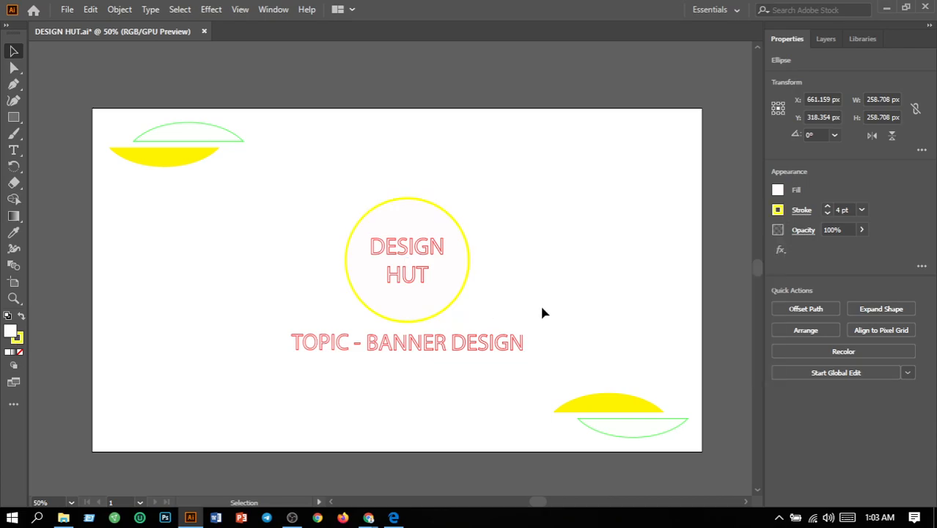
Change the stroke of the "DESIGN HUT" text and the topic line to the bright green swatch.
left_click_drag(261, 328, 537, 361)
left_click(415, 278, "shift")
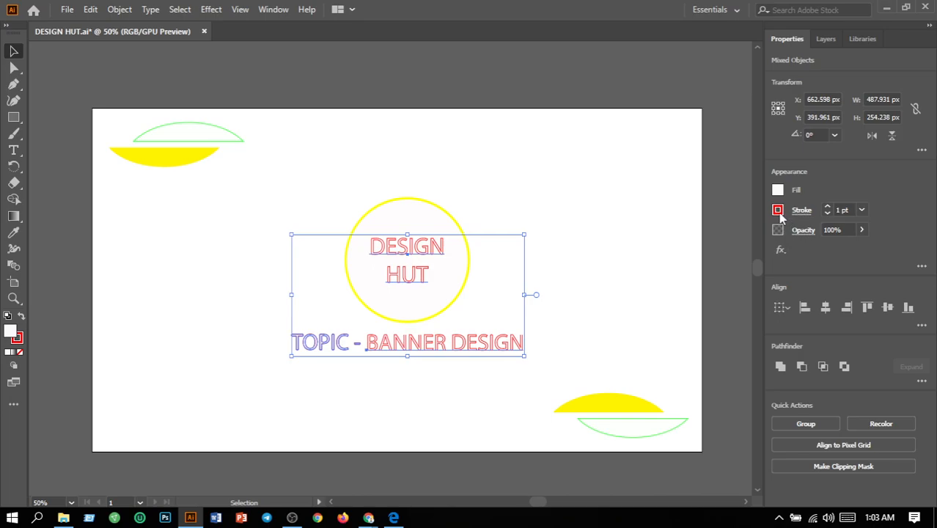
left_click(780, 214)
left_click(687, 260)
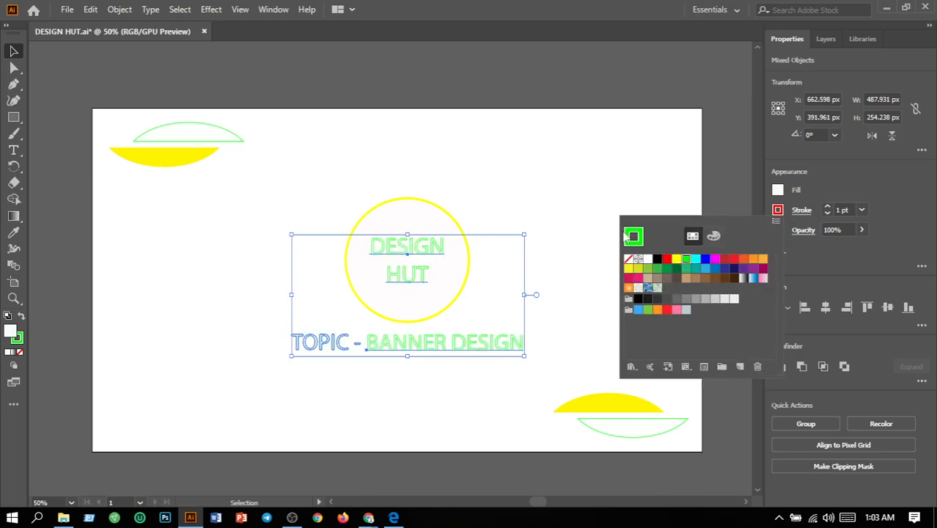
left_click(567, 203)
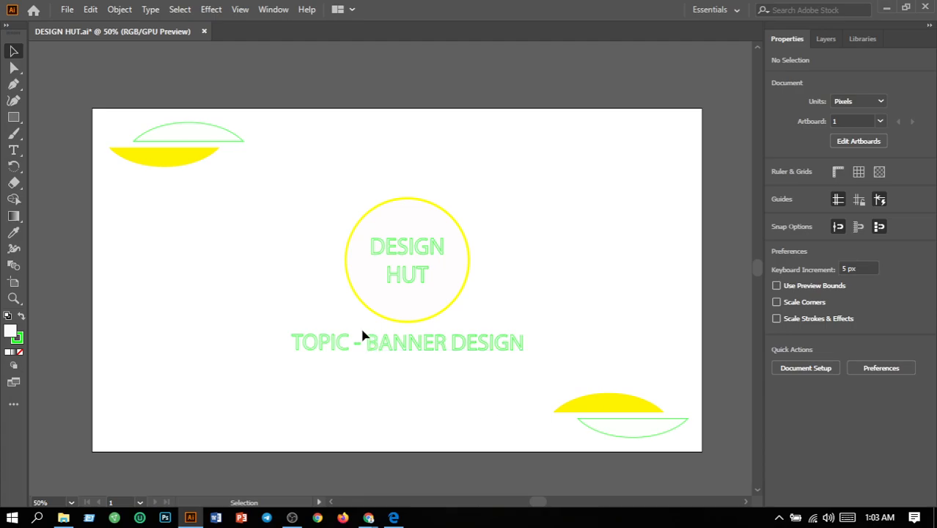
Set the stroke weight of the "DESIGN HUT" text and the topic line to 1.5 pt.
left_click_drag(260, 337, 540, 369)
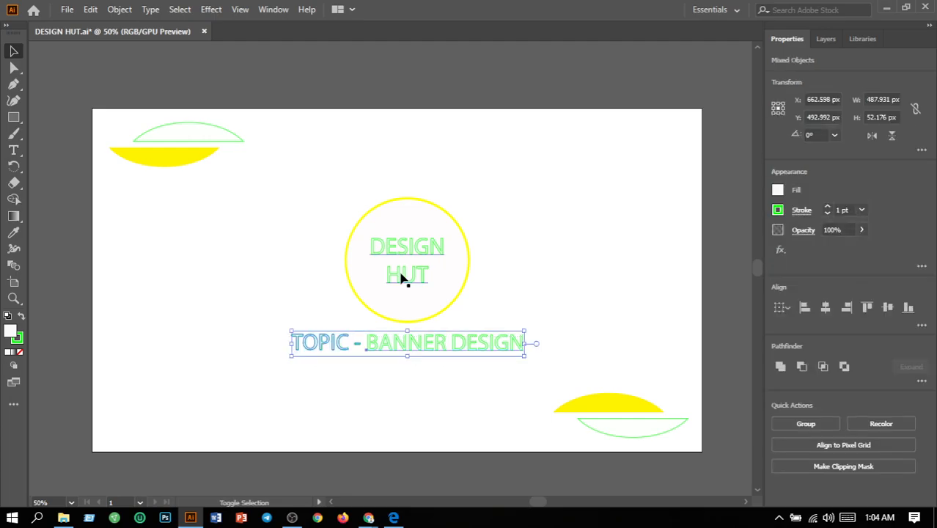
left_click(400, 273, "shift")
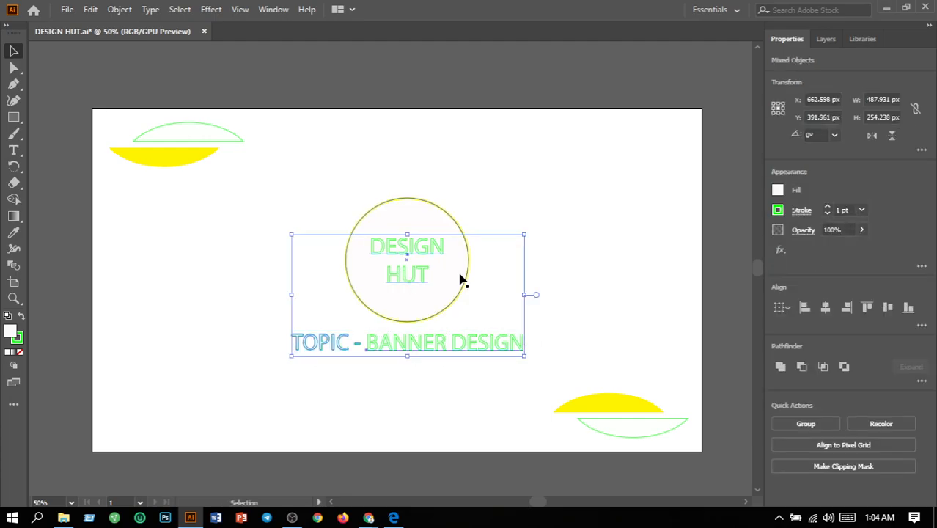
left_click(840, 210)
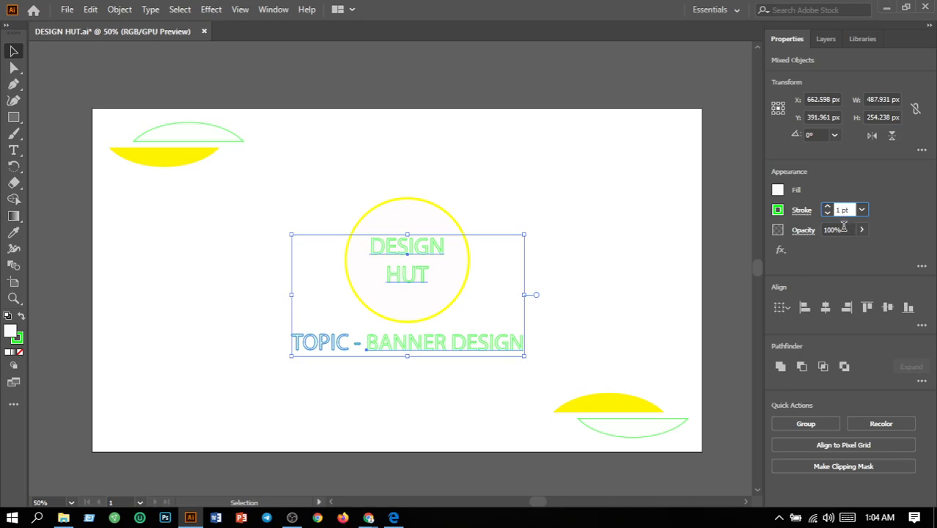
type(".5")
key("Return")
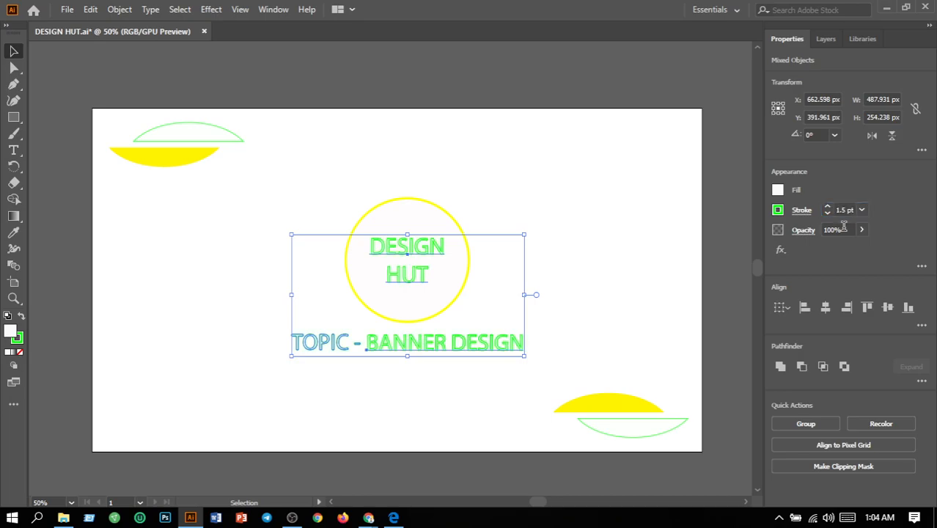
left_click(591, 245)
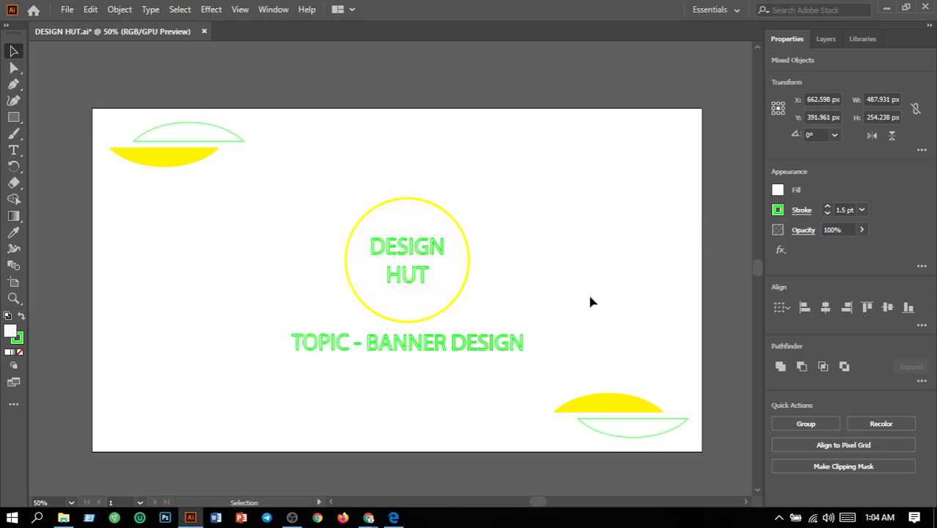
Set the stroke weight of the two green outlined arc shapes to 1.5 pt.
left_click(614, 437)
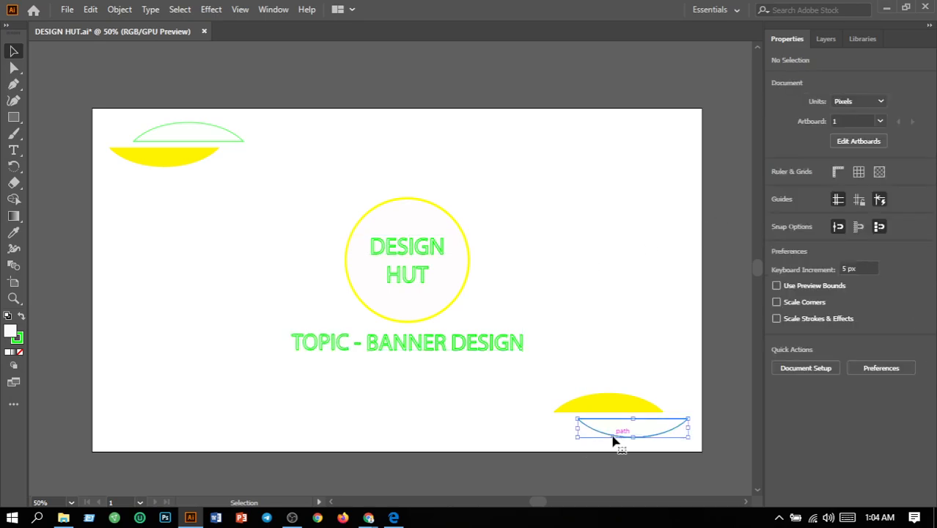
left_click(224, 142, "shift")
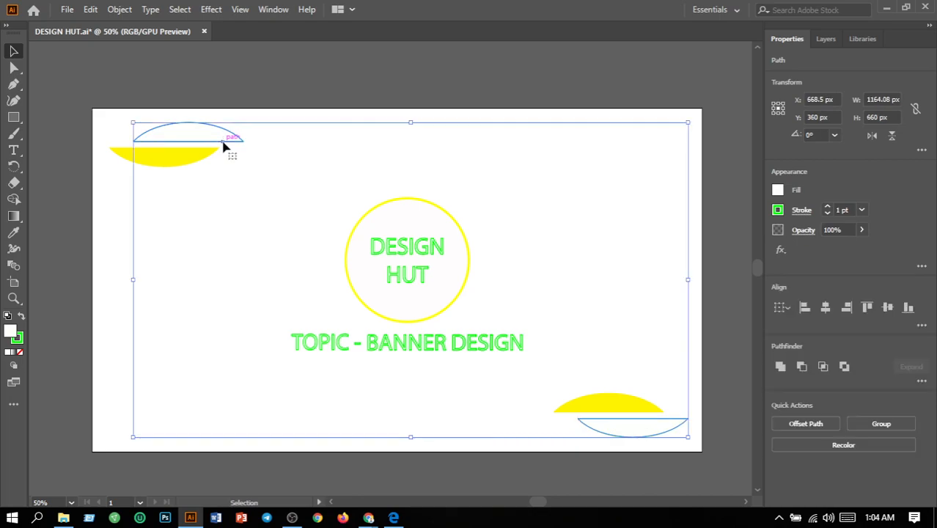
left_click(844, 209)
type("1.5")
key("Return")
left_click(674, 239)
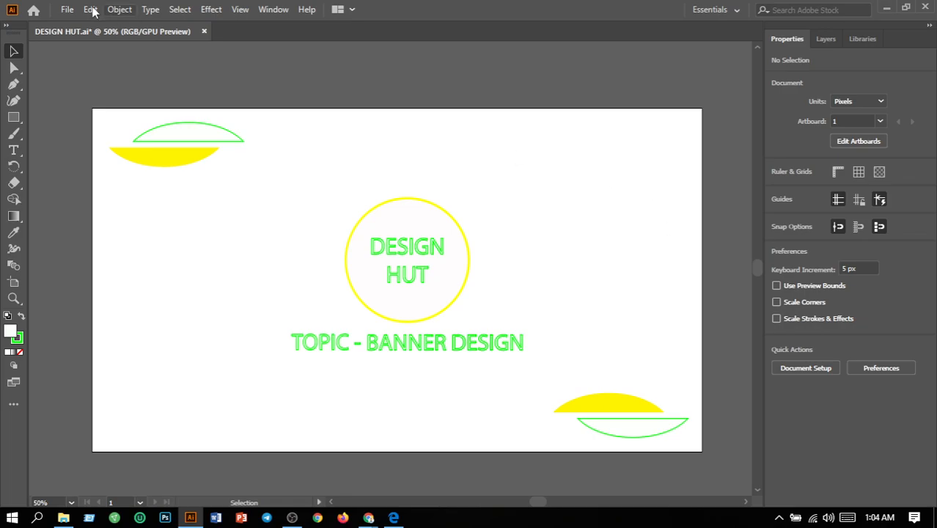
Save the document and export it as DESIGN HUT.png using artboards, at Screen (72 ppi) resolution with a white background.
left_click(71, 12)
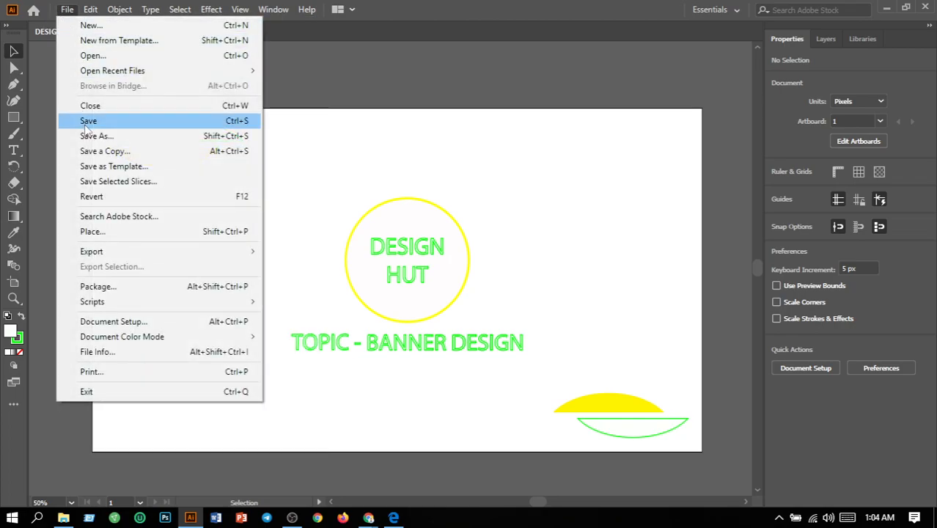
left_click(85, 129)
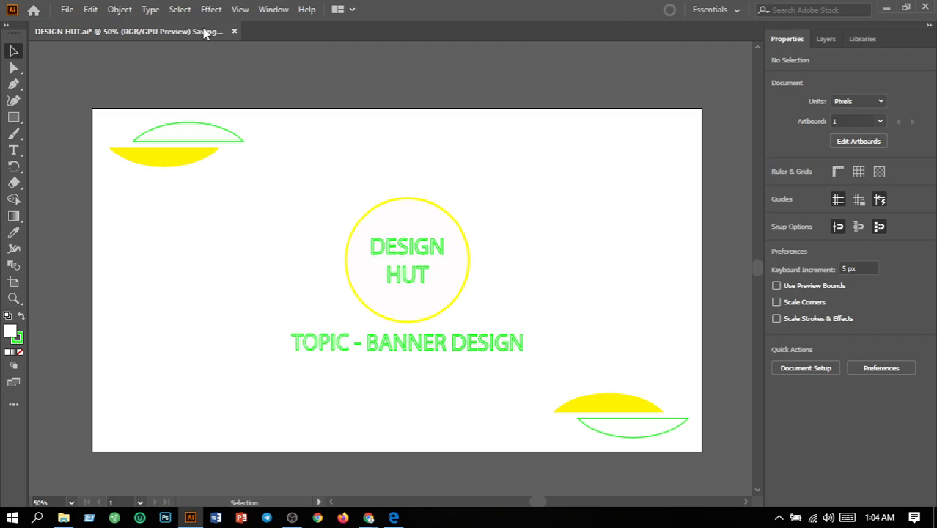
left_click(65, 10)
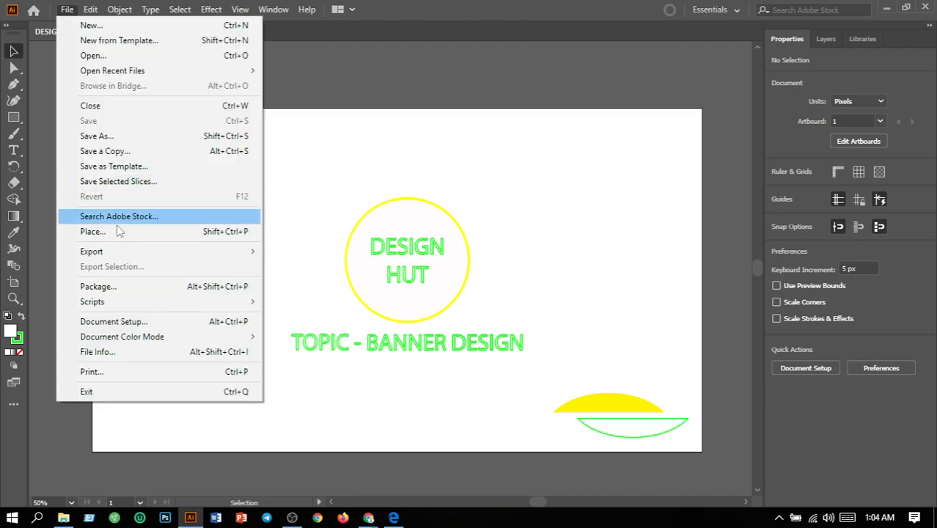
mouse_move(115, 253)
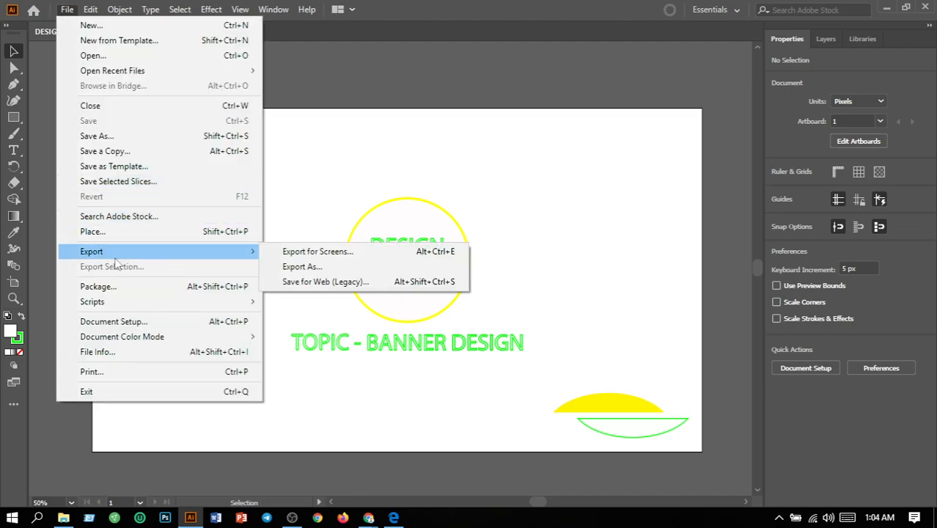
left_click(302, 268)
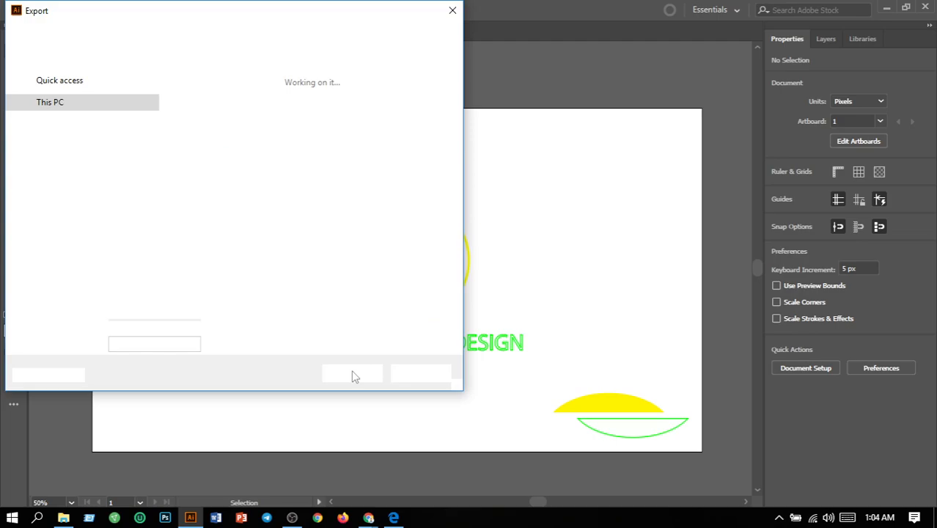
left_click(114, 297)
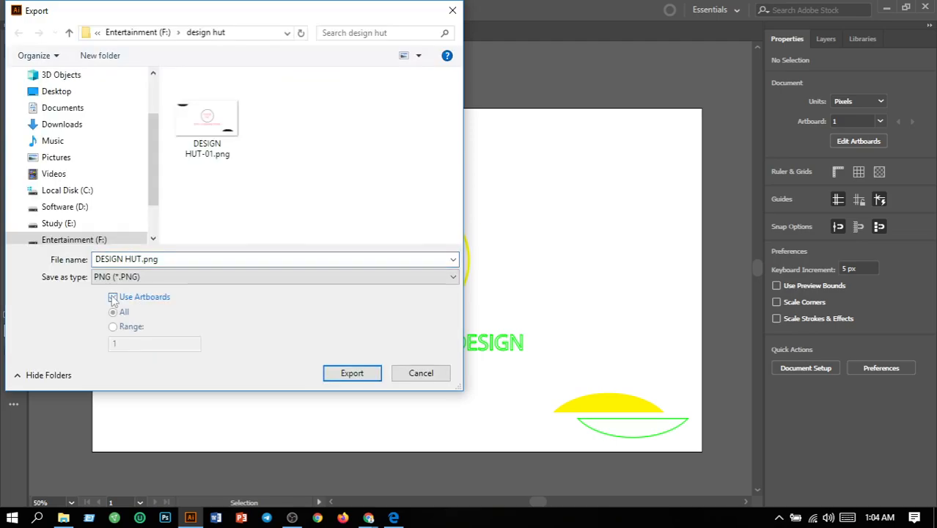
left_click(352, 375)
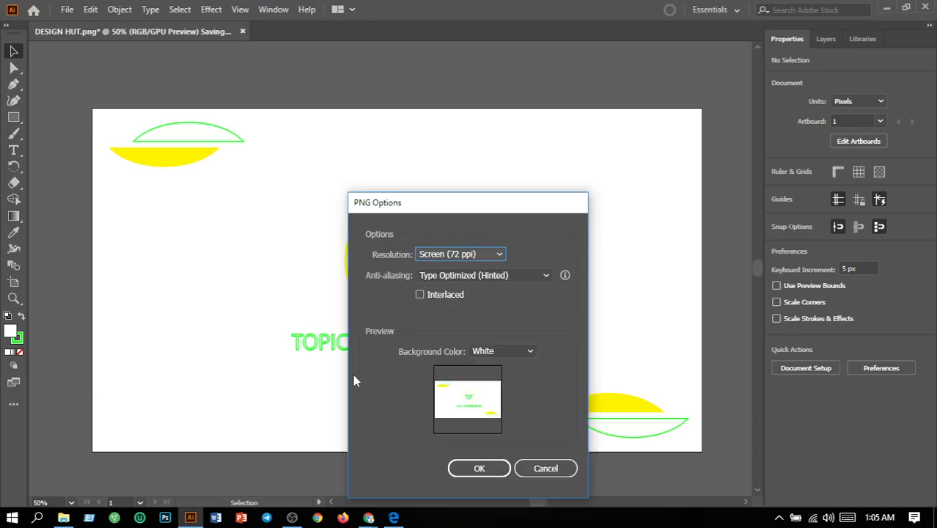
left_click(479, 470)
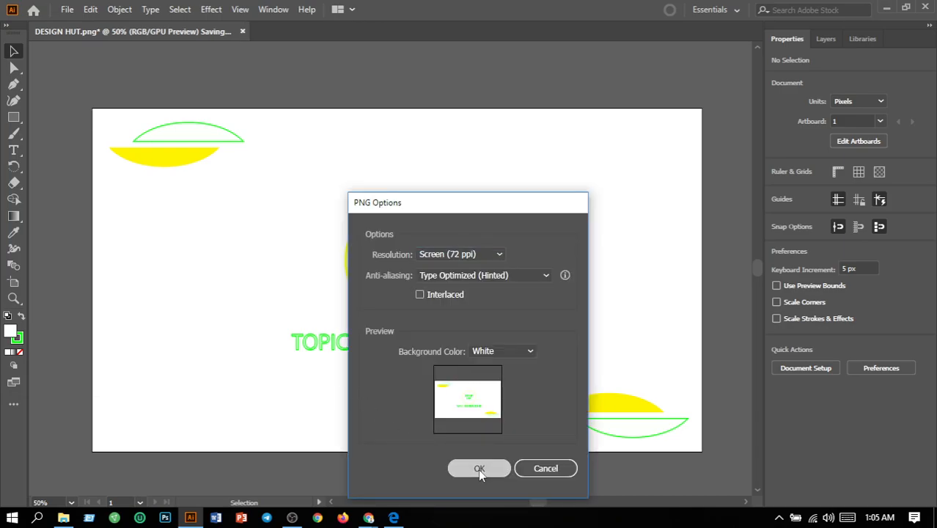
left_click(600, 292)
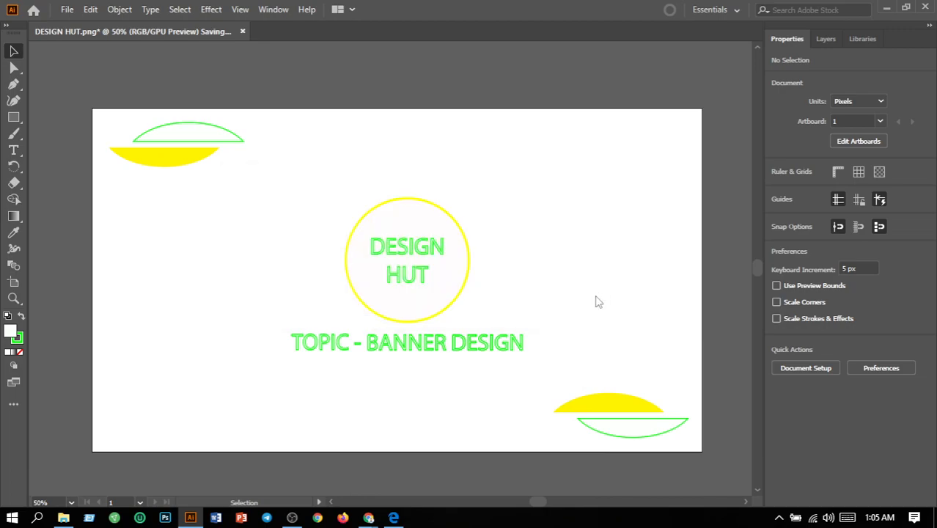
Create a new 1280 x 420 px landscape document with one artboard.
left_click(67, 9)
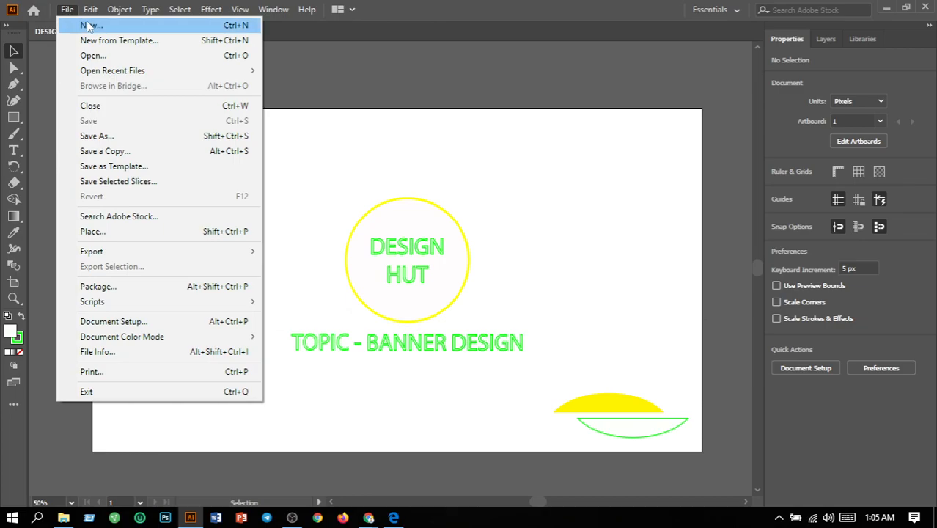
left_click(88, 26)
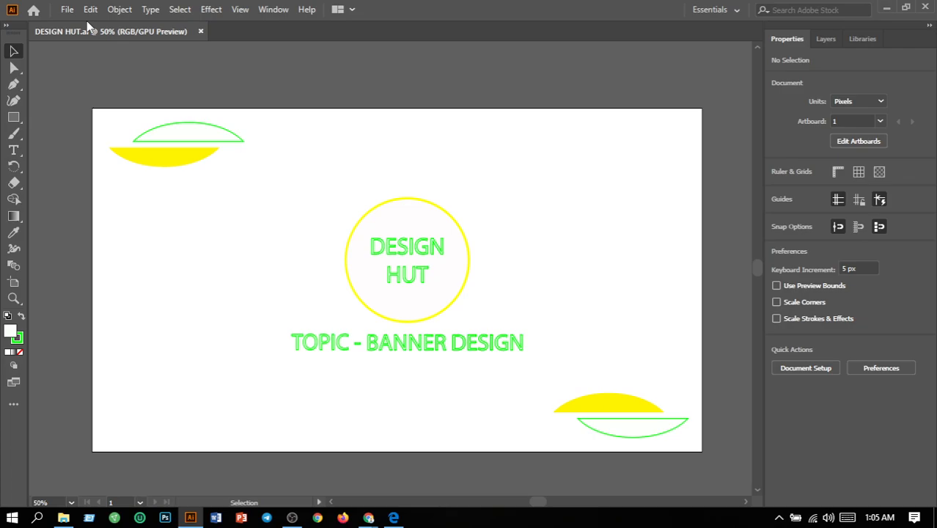
key("ctrl+n")
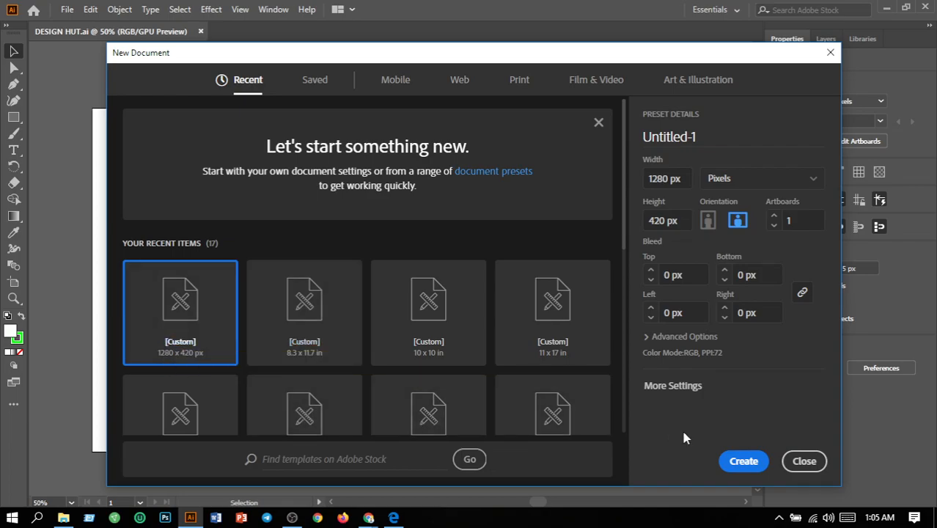
left_click(735, 464)
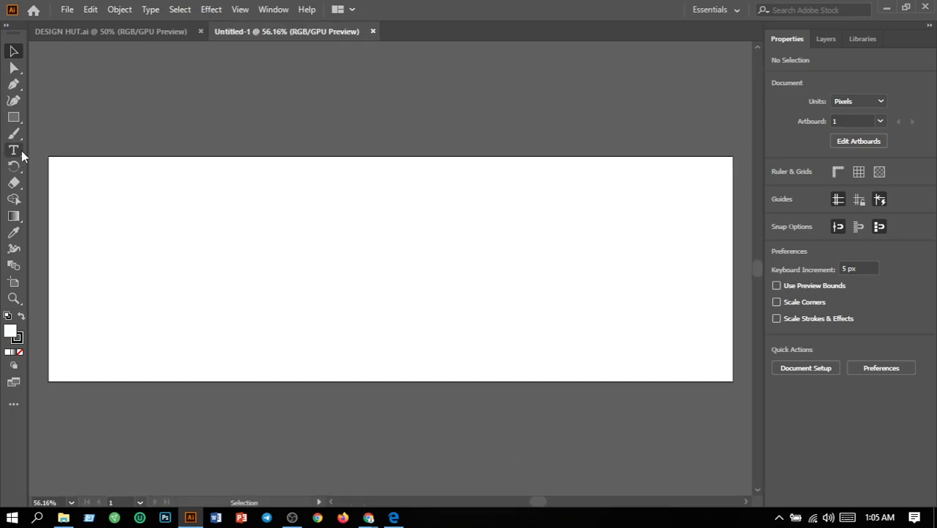
Draw a closed L-shaped bracket with angled ends, about 145 x 107 px, in the artboard's upper-left corner with the Pen tool.
left_click(15, 86)
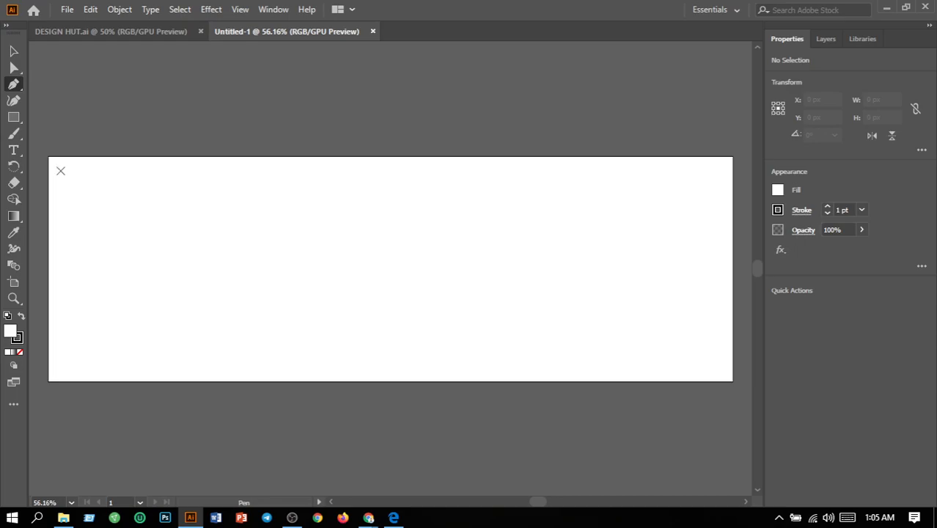
left_click(60, 170)
left_click(137, 169)
left_click(138, 172, "shift")
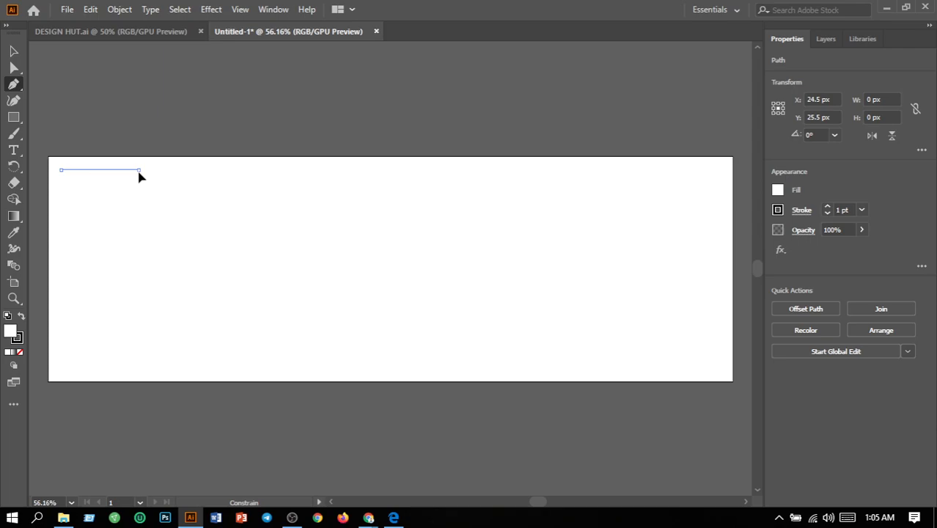
left_click(139, 171)
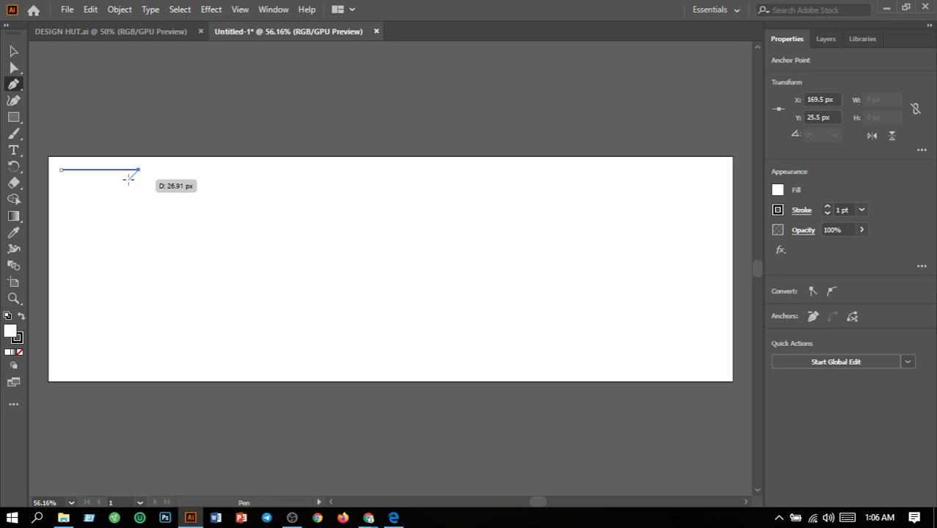
left_click(130, 178)
left_click(71, 180)
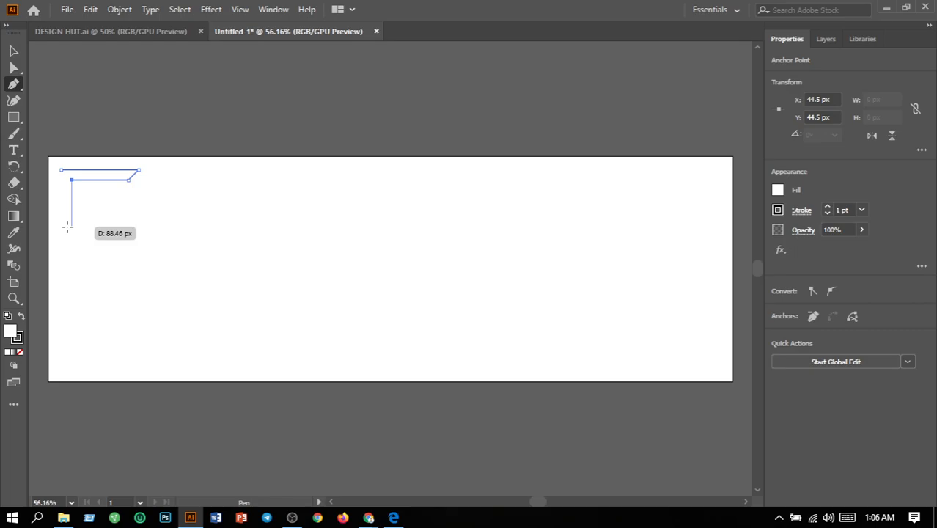
left_click(162, 275)
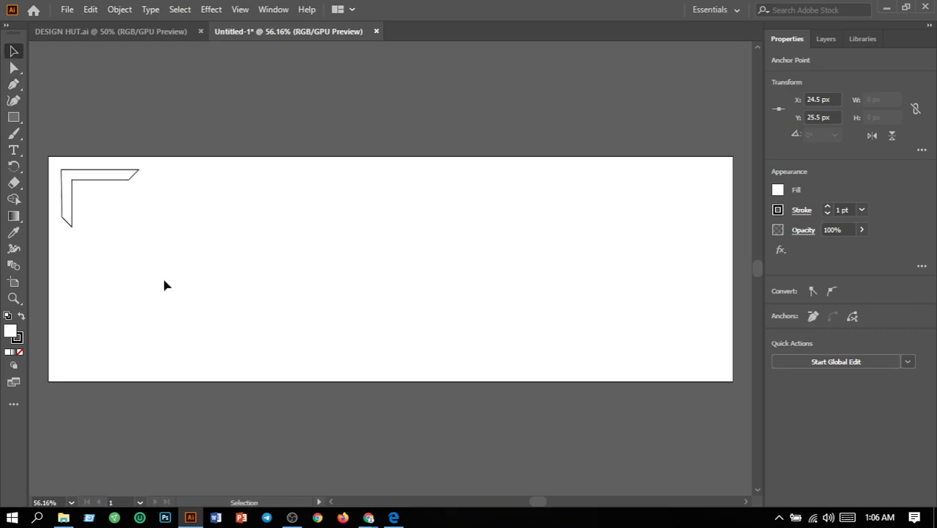
Fill the corner bracket with dark green (009900).
left_click(66, 205)
double_click(10, 332)
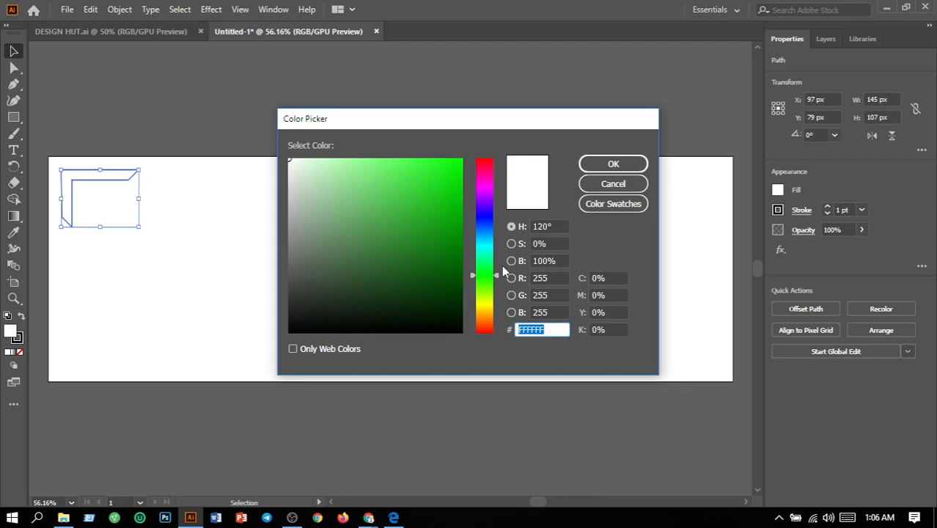
left_click(465, 202)
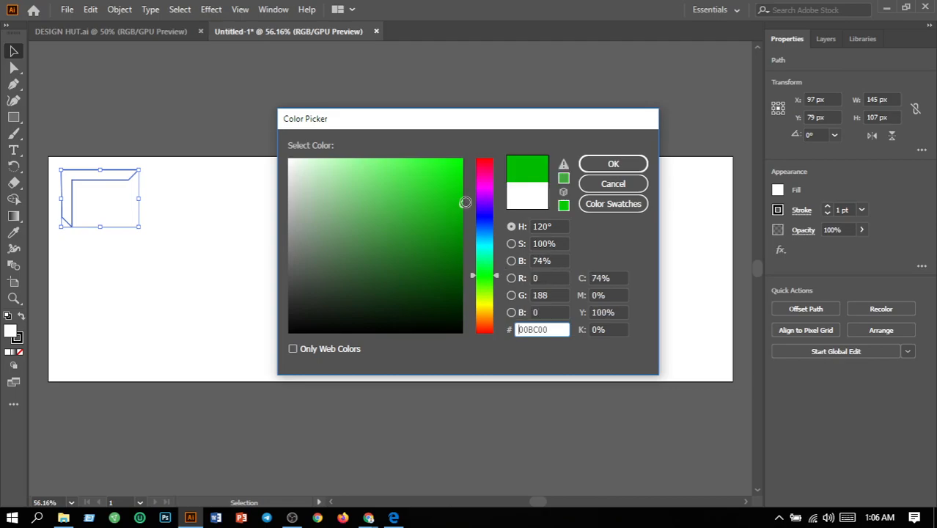
left_click_drag(465, 202, 465, 228)
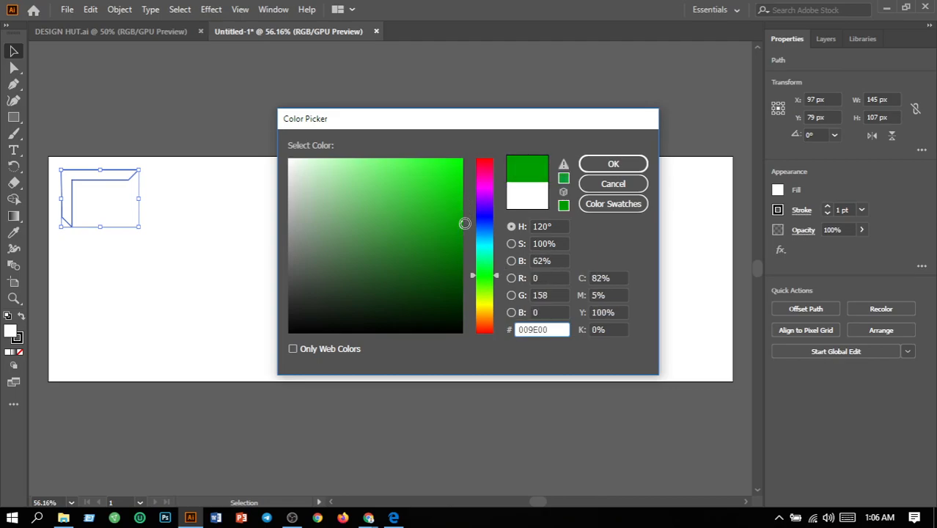
left_click(620, 164)
left_click(334, 232)
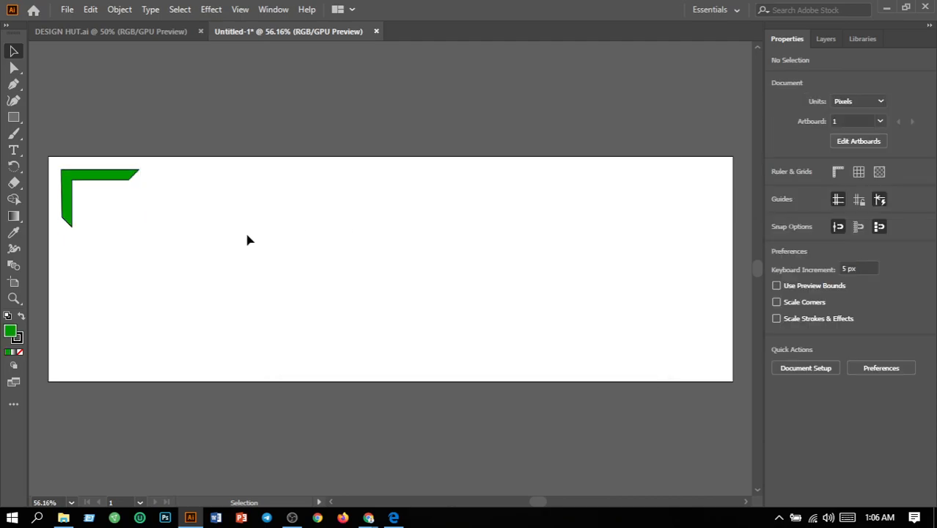
Set the stroke weight of the green corner bracket to 0.
left_click(95, 175)
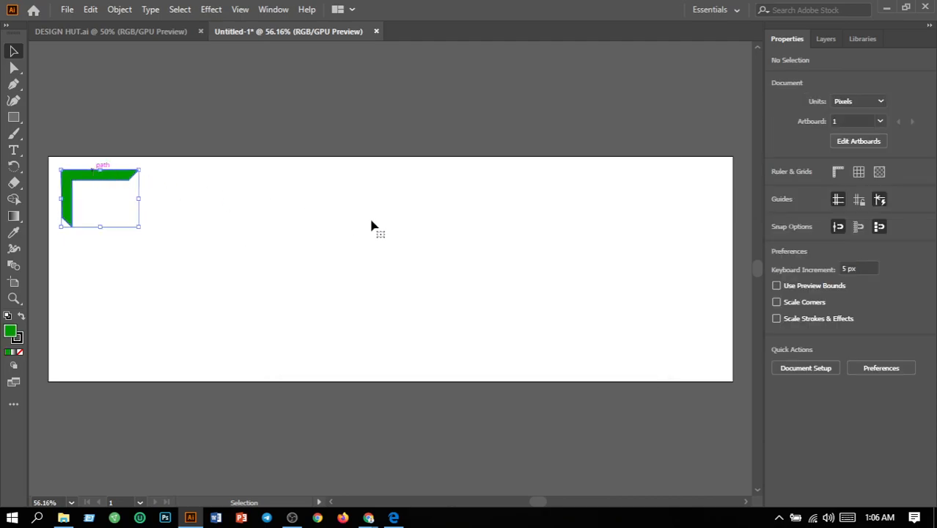
left_click_drag(851, 210, 753, 229)
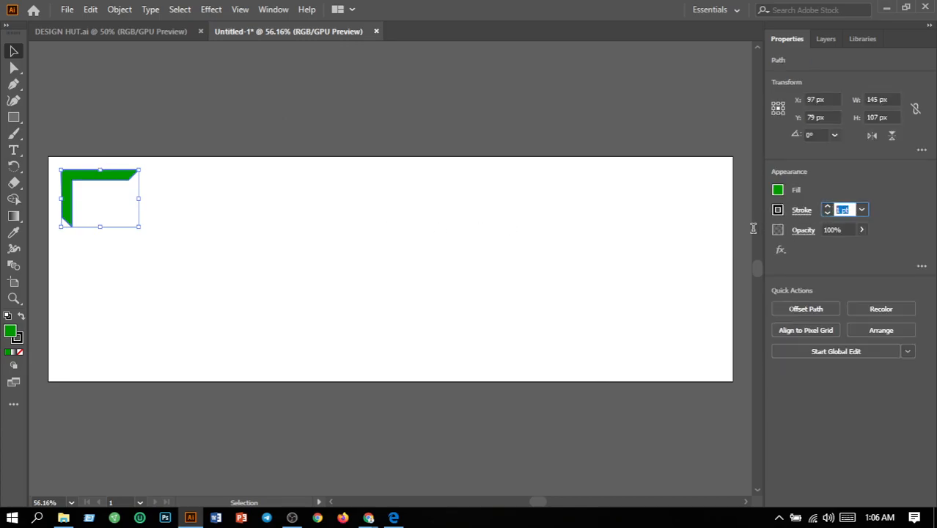
type("0")
key("Return")
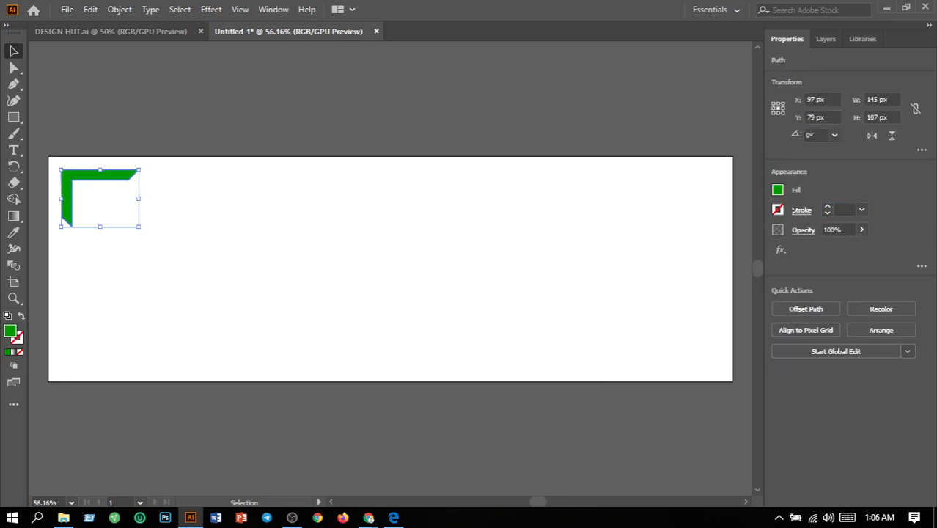
left_click(461, 218)
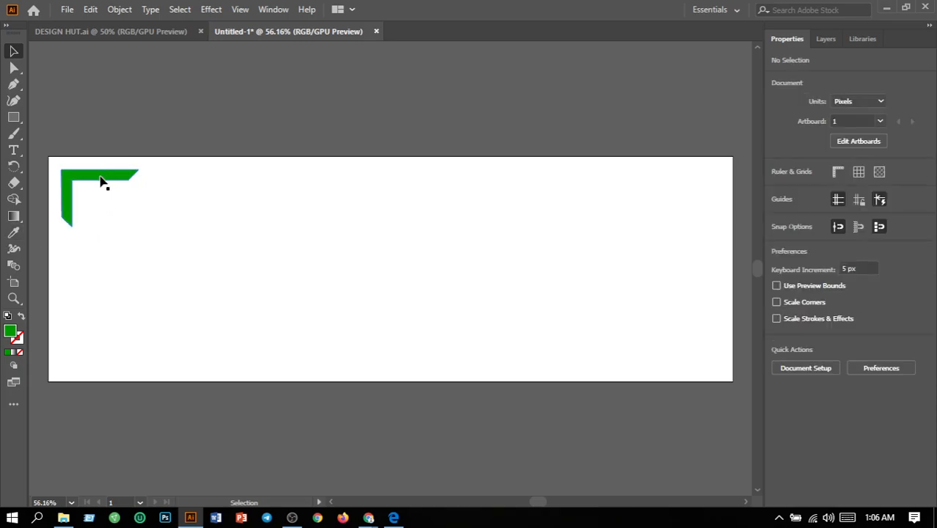
Copy the green bracket into the artboard's lower-right corner and flip the copy both vertically and horizontally.
left_click_drag(93, 184, 535, 302)
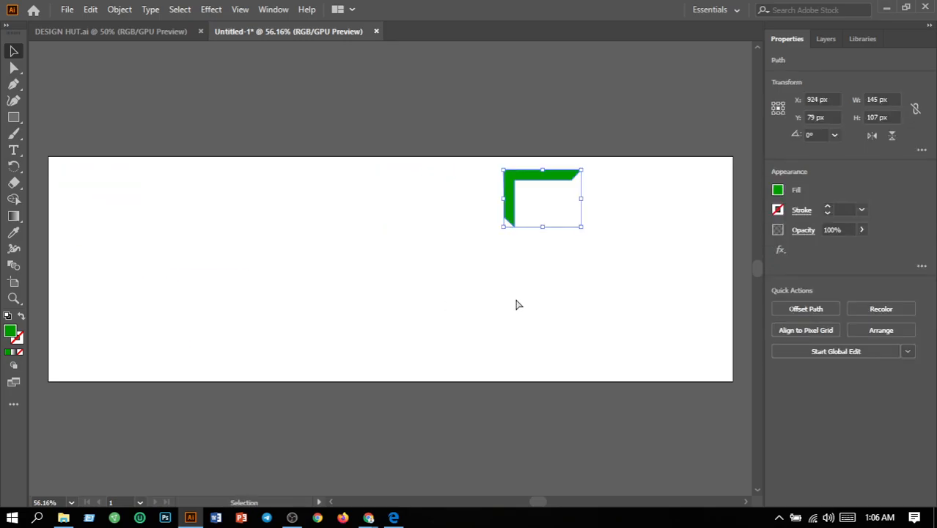
key("ctrl+z")
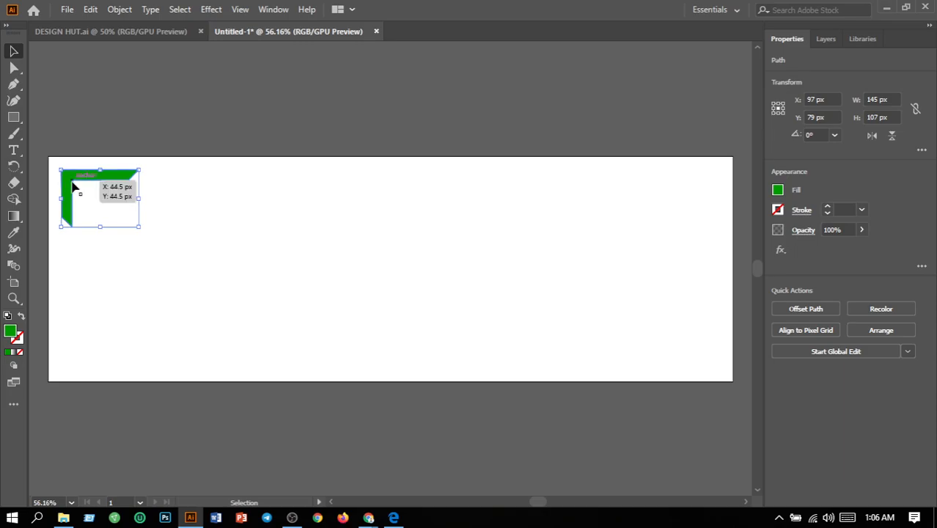
left_click_drag(71, 188, 679, 332)
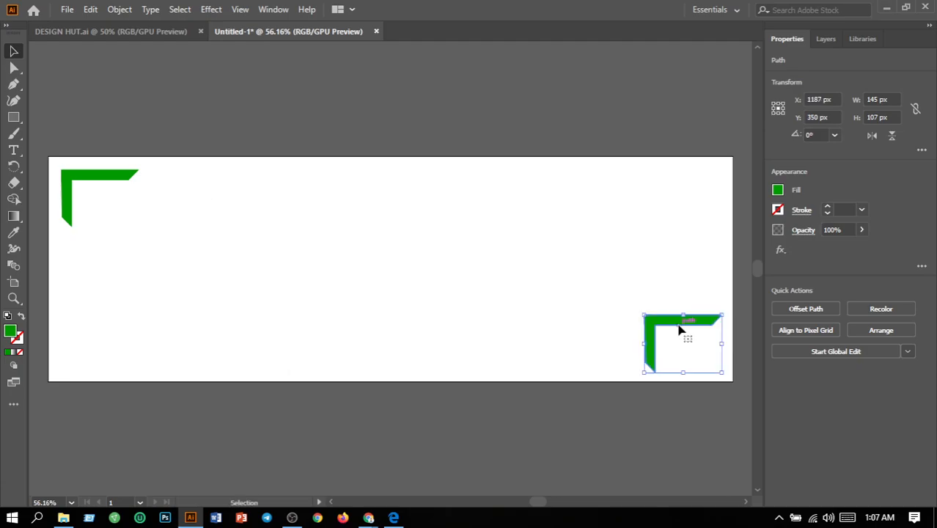
left_click(893, 138)
left_click(873, 137)
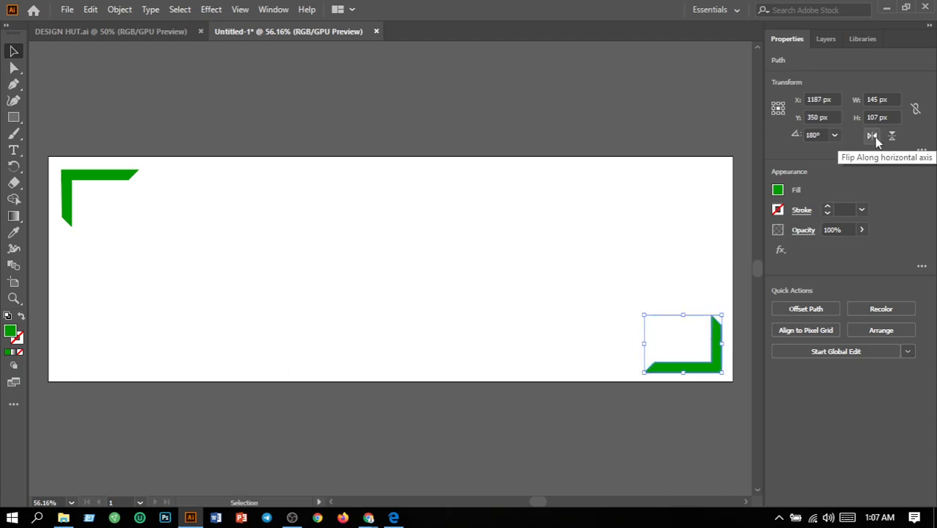
left_click(662, 218)
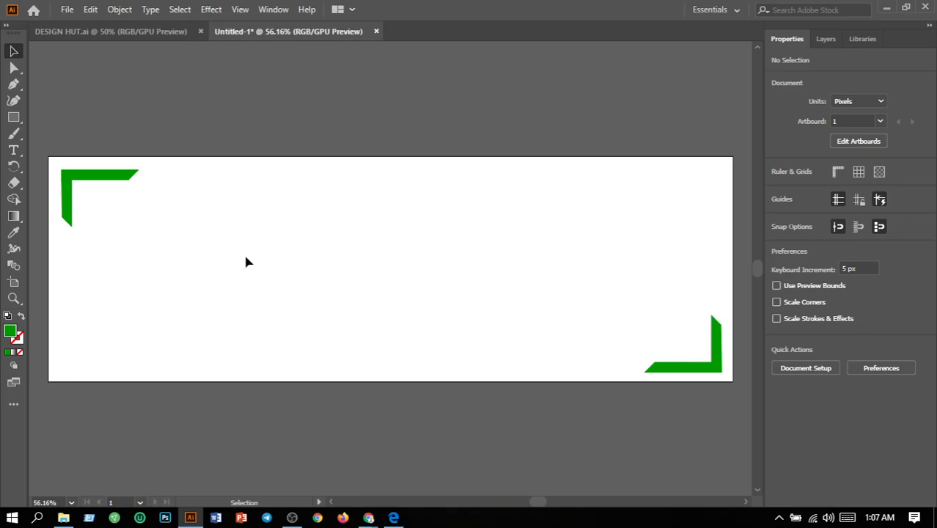
Add a line of point text with the person's full name in the middle area of the banner using the Type tool.
left_click(13, 152)
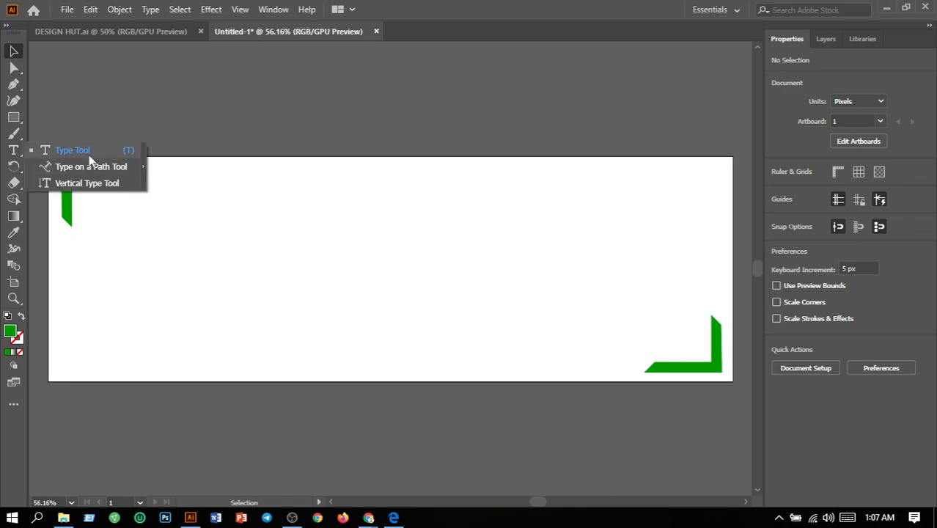
left_click(89, 153)
left_click(231, 258)
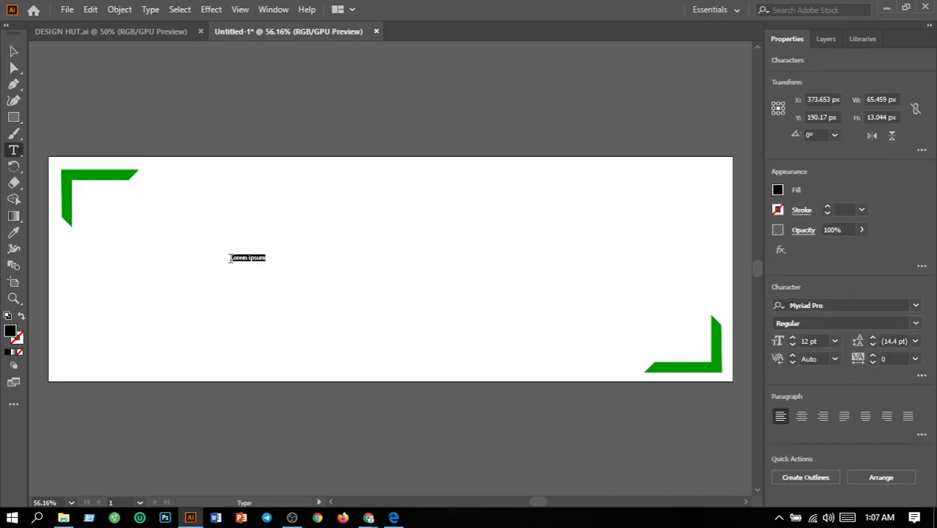
key("BackSpace")
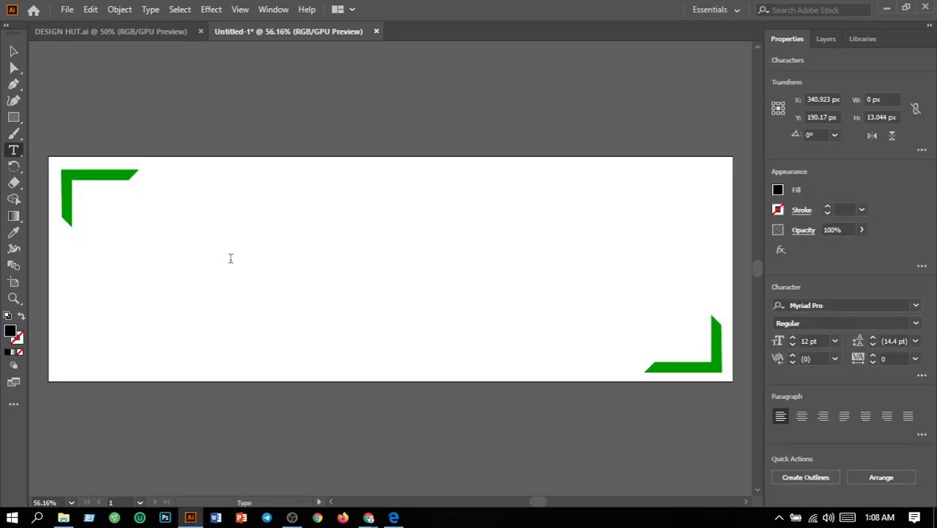
type("a")
key("BackSpace")
left_click(229, 258)
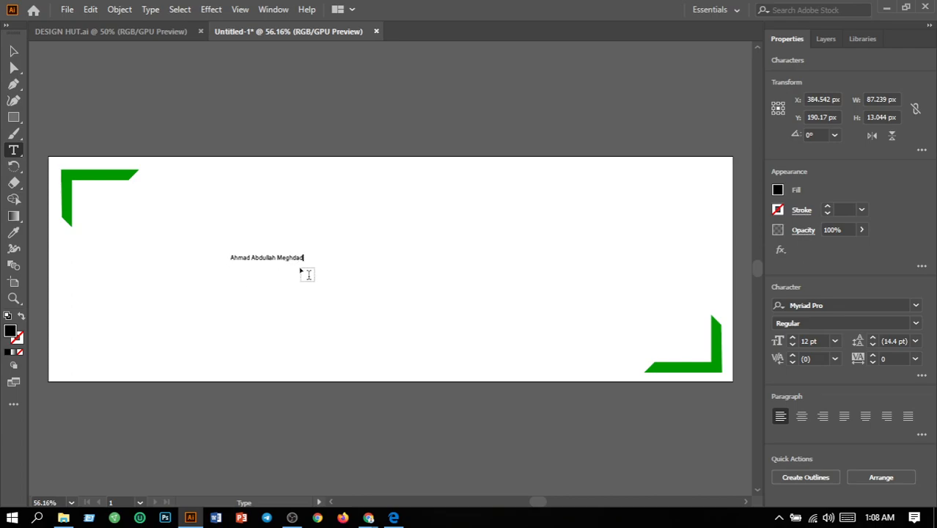
Set the font size of the whole name text to 72 pt.
left_click_drag(302, 258, 233, 255)
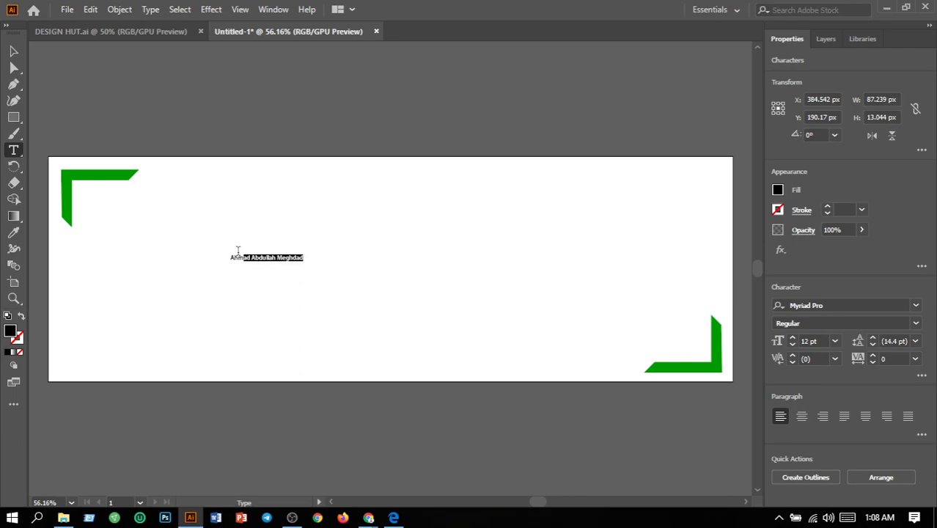
left_click(836, 341)
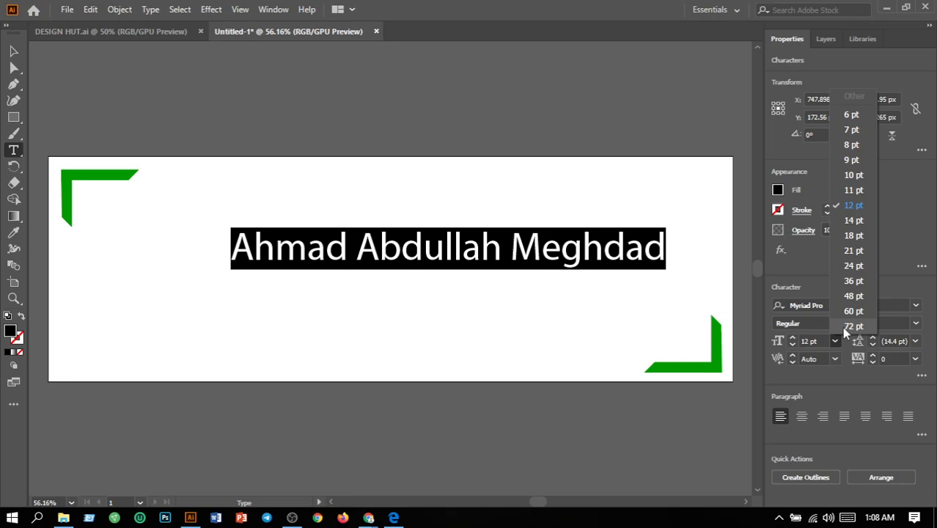
left_click(848, 327)
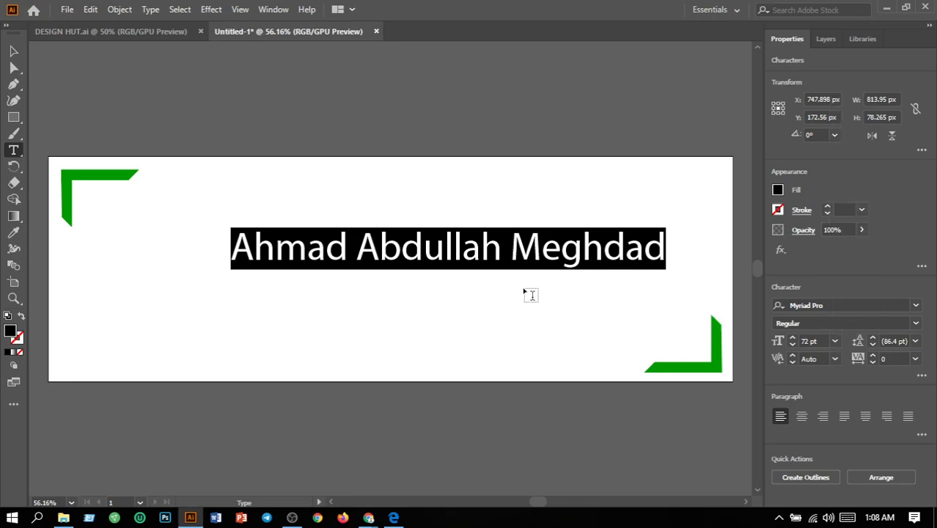
Preview different fonts on the name text and apply Colonna MT.
left_click(916, 305)
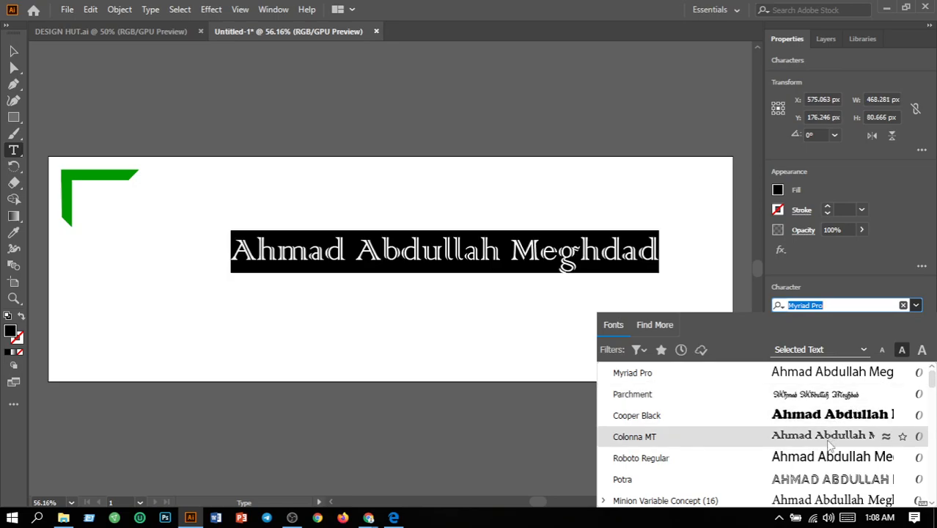
scroll(831, 462, "down", 1)
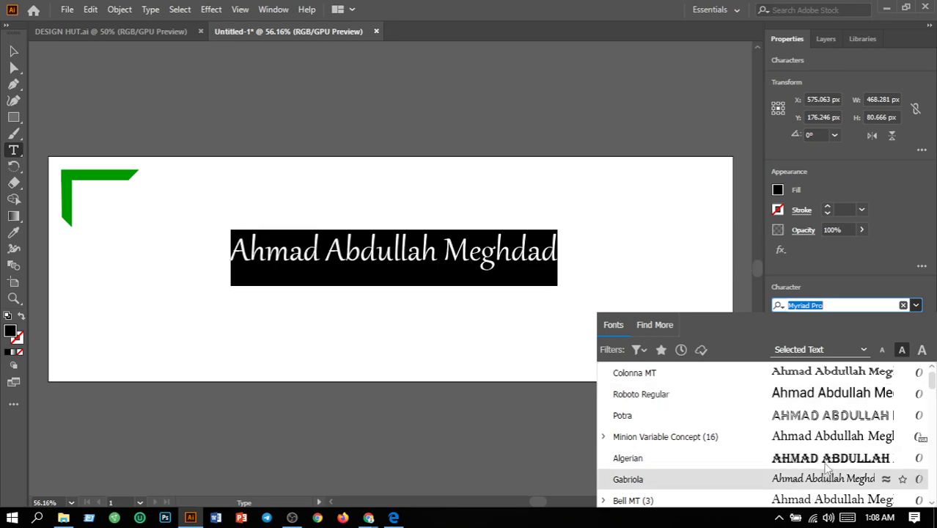
scroll(828, 460, "down", 2)
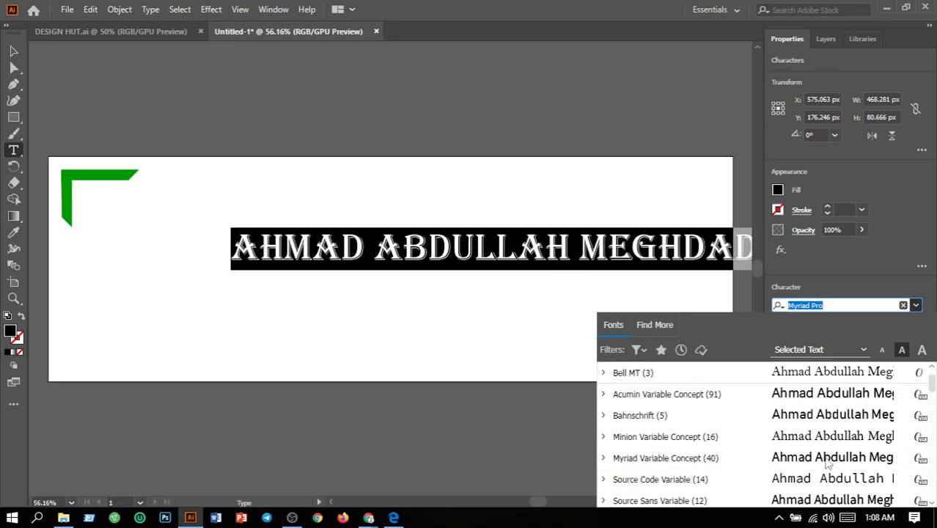
scroll(831, 460, "down", 2)
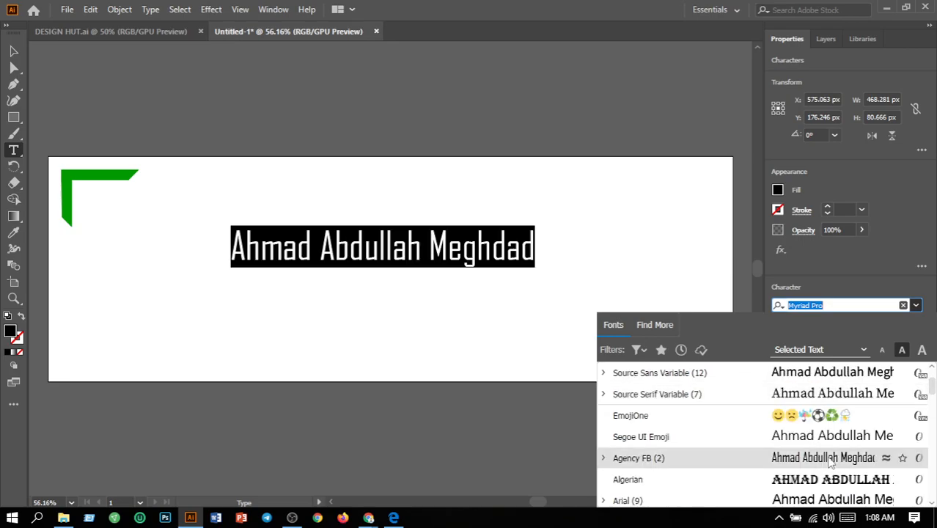
scroll(831, 459, "down", 1)
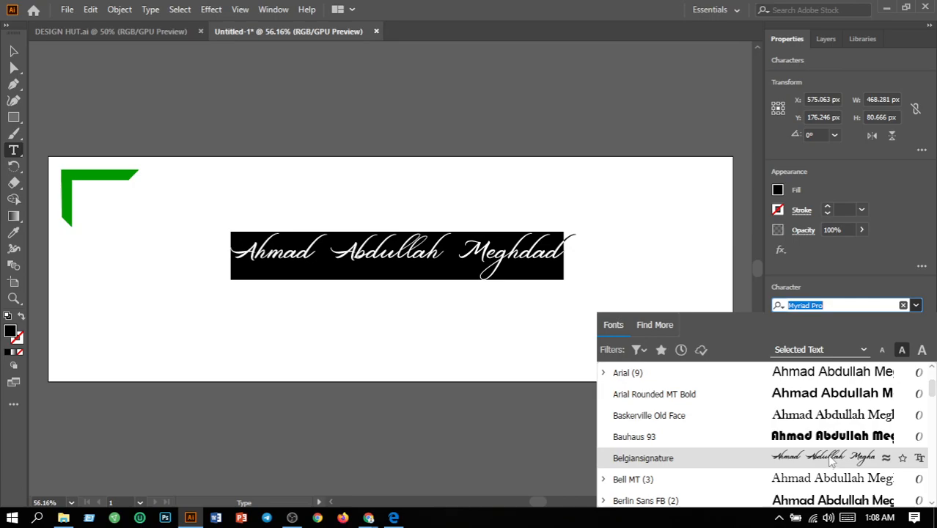
scroll(831, 438, "down", 2)
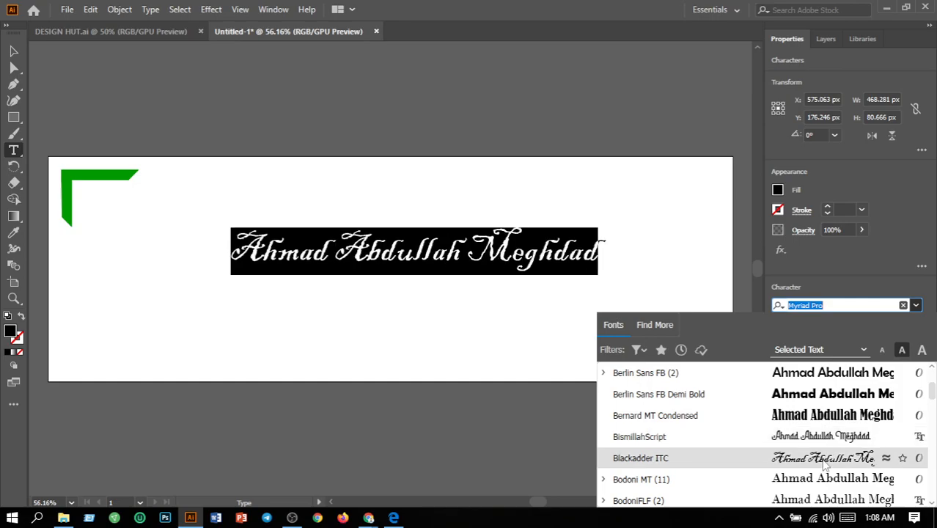
scroll(827, 464, "down", 3)
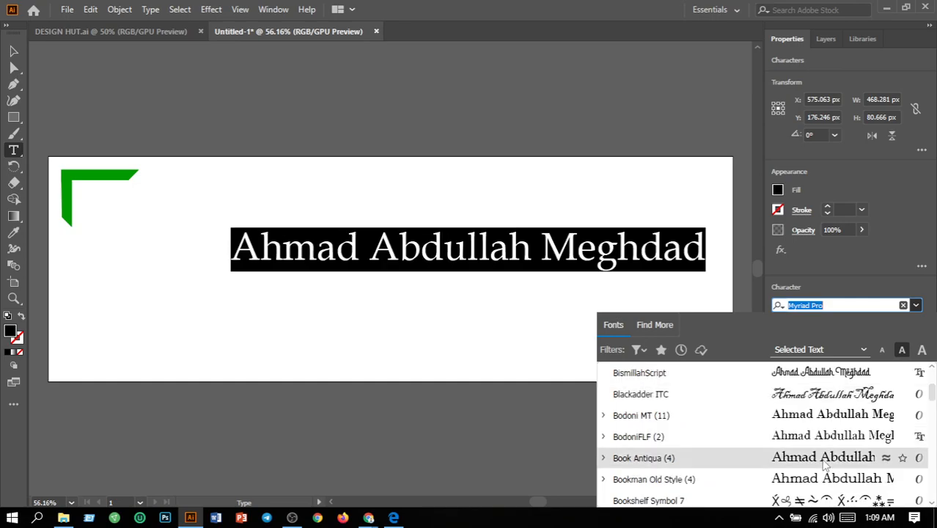
scroll(827, 458, "down", 3)
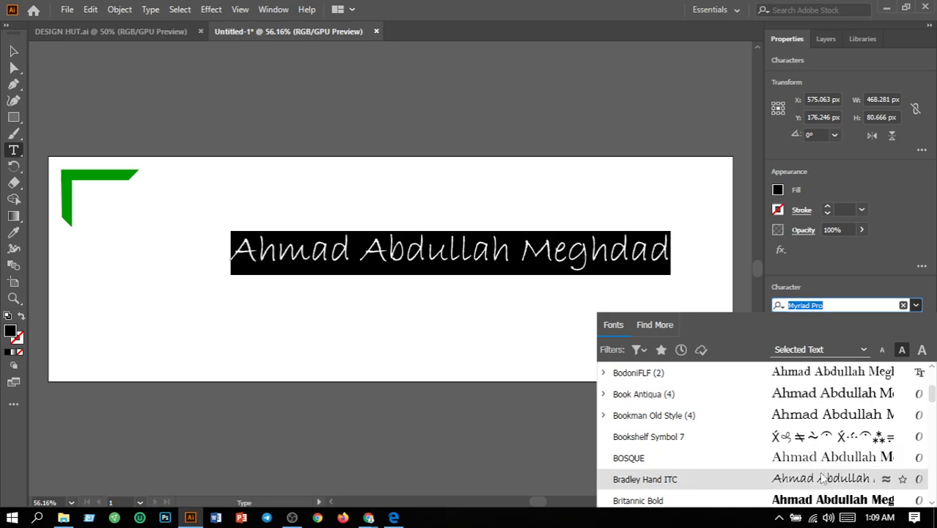
scroll(823, 478, "down", 3)
scroll(823, 478, "down", 3)
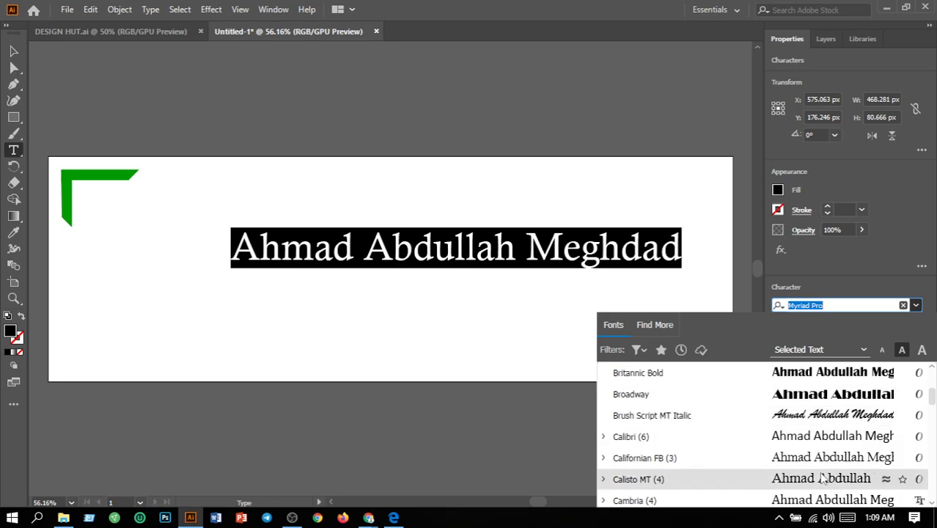
scroll(824, 478, "down", 6)
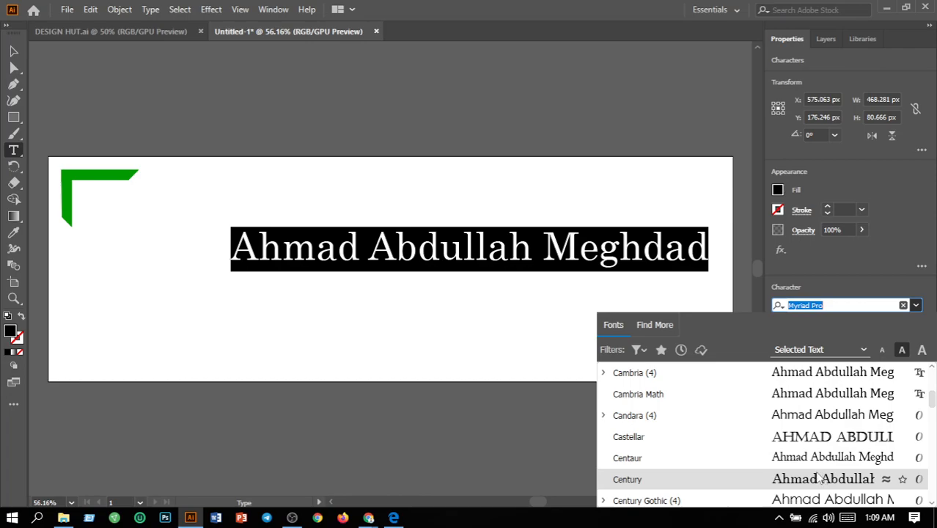
scroll(821, 477, "down", 3)
scroll(821, 477, "down", 6)
scroll(821, 478, "down", 3)
scroll(820, 475, "down", 3)
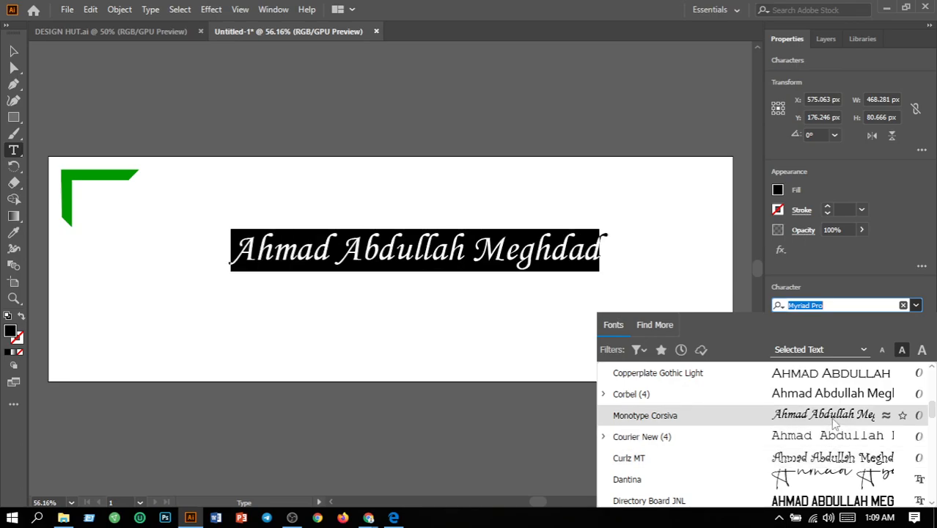
scroll(833, 424, "down", 3)
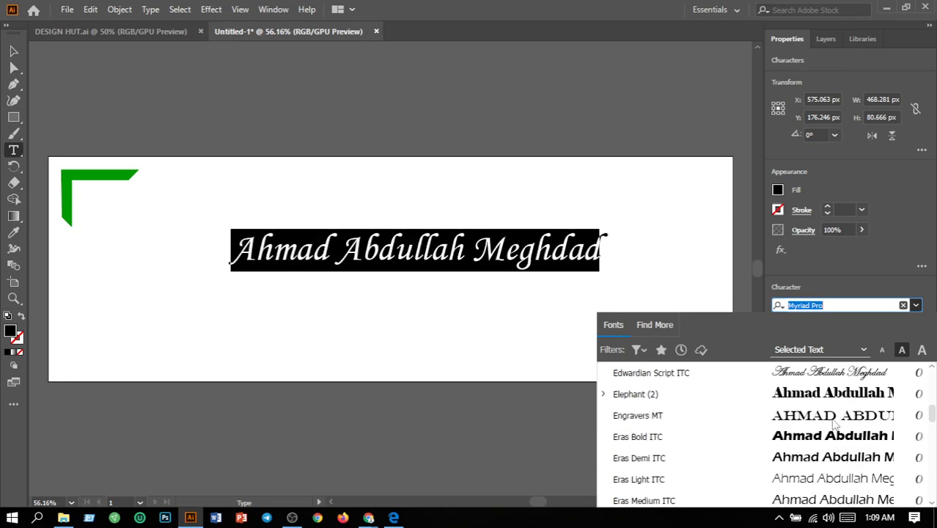
scroll(831, 431, "down", 3)
scroll(832, 432, "down", 8)
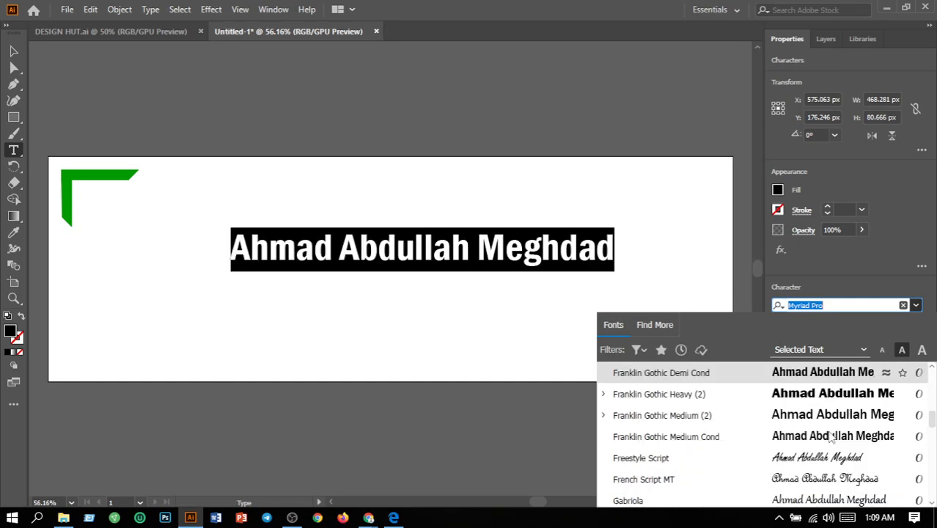
scroll(832, 437, "down", 5)
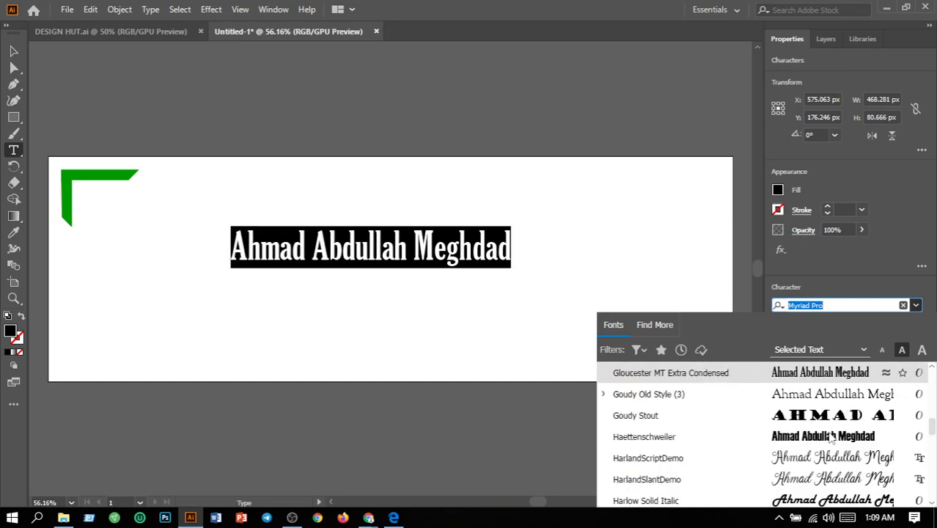
scroll(834, 432, "down", 1)
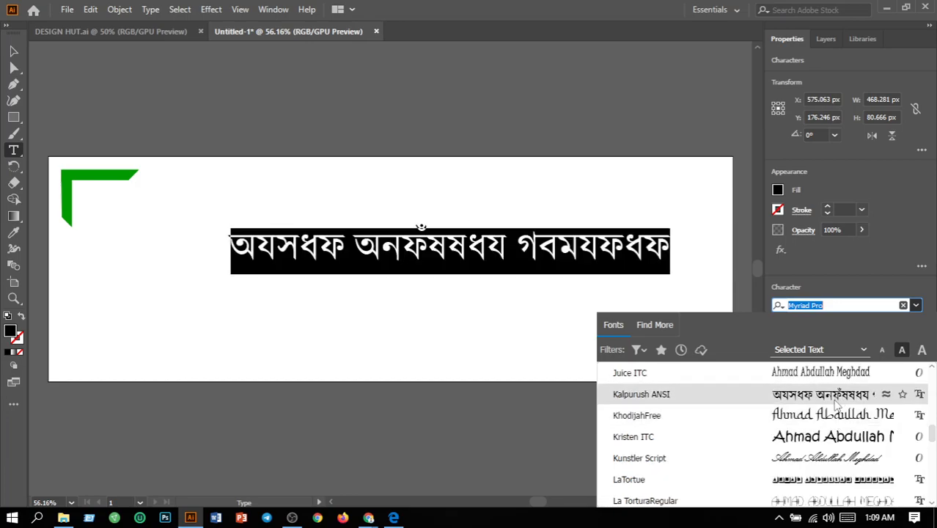
scroll(836, 407, "down", 3)
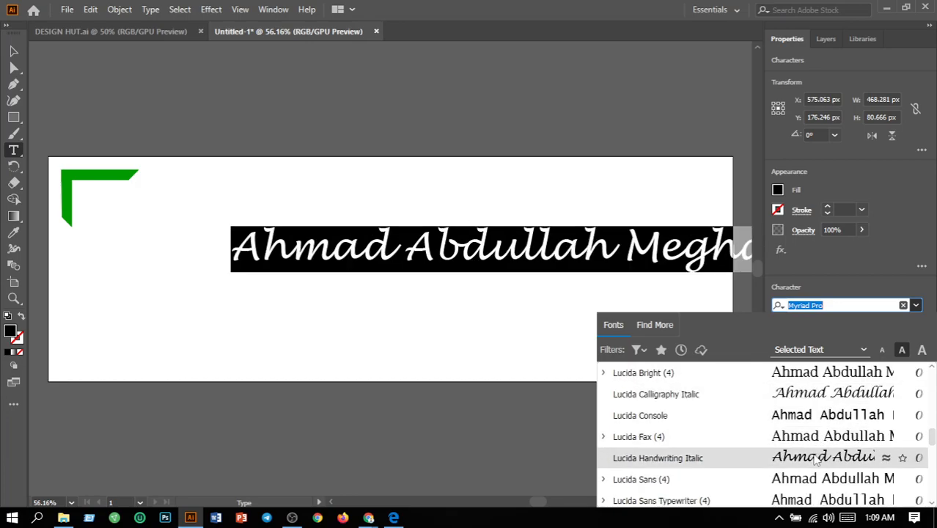
scroll(817, 459, "up", 20)
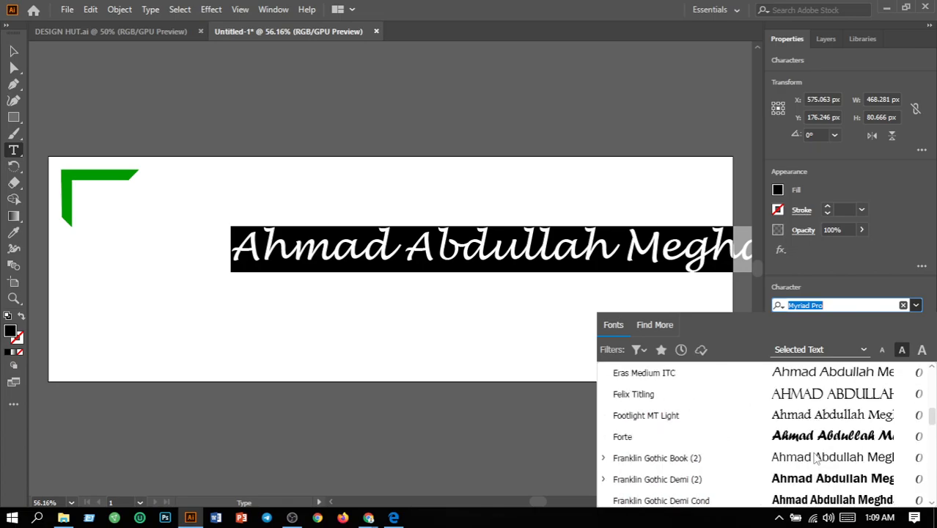
scroll(816, 458, "up", 15)
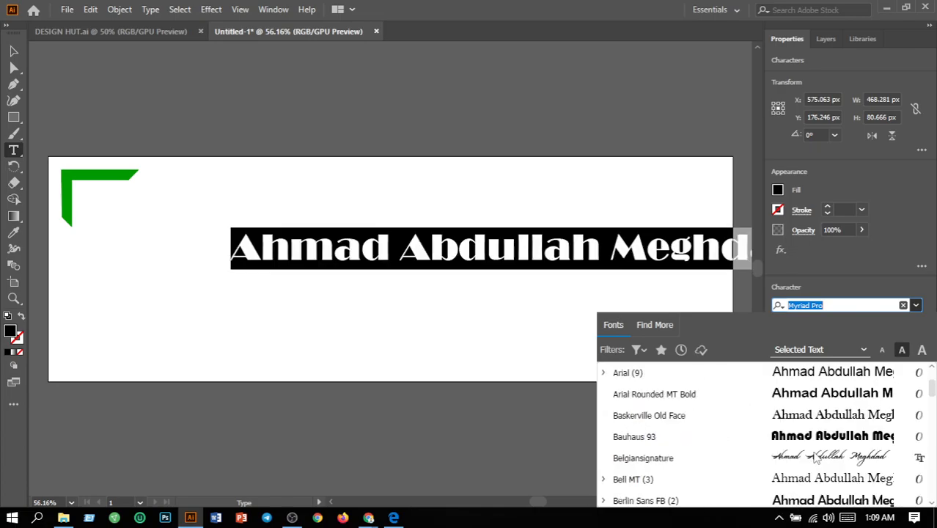
scroll(816, 458, "up", 10)
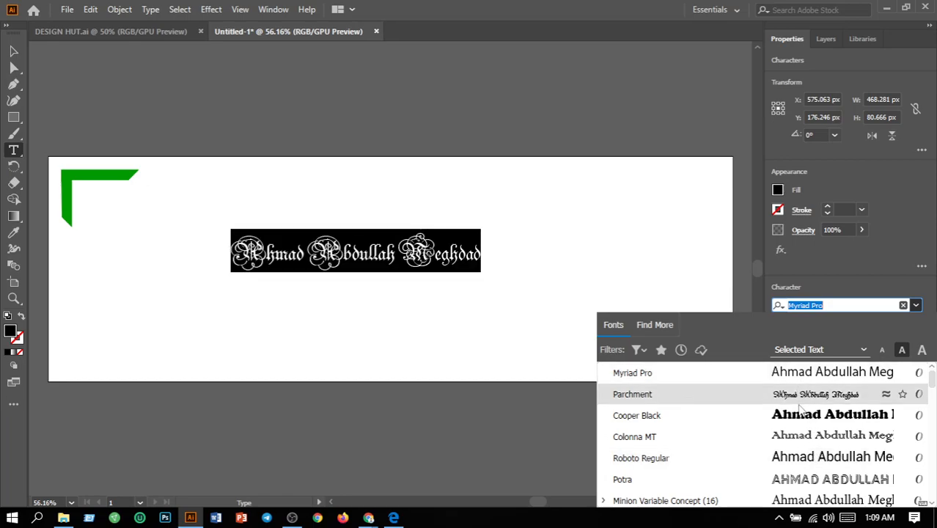
left_click(801, 436)
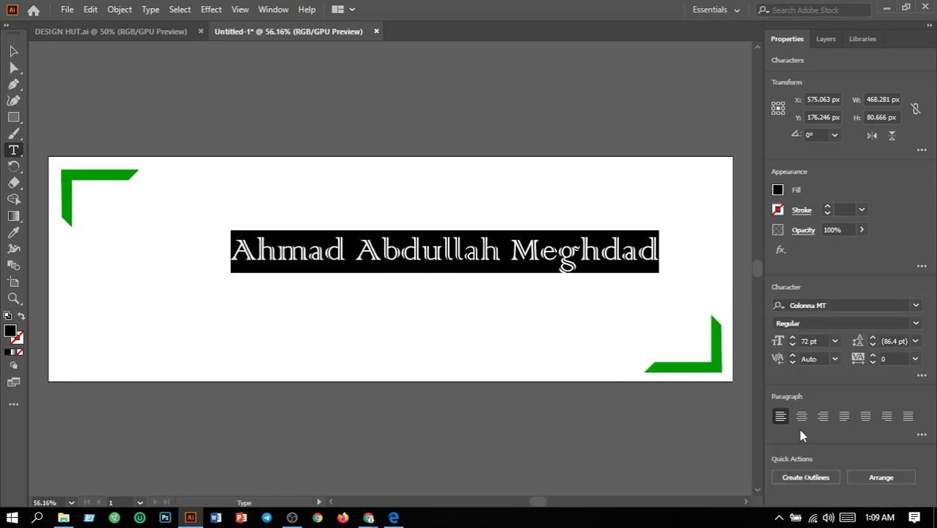
Move the name text to about the centre of the banner, near X 660 px, Y 205 px.
left_click(14, 50)
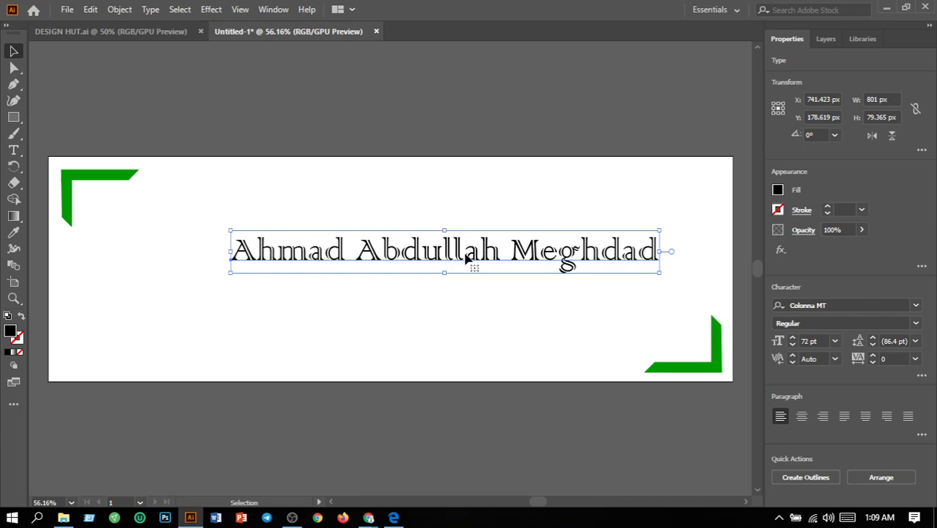
left_click_drag(462, 257, 414, 271)
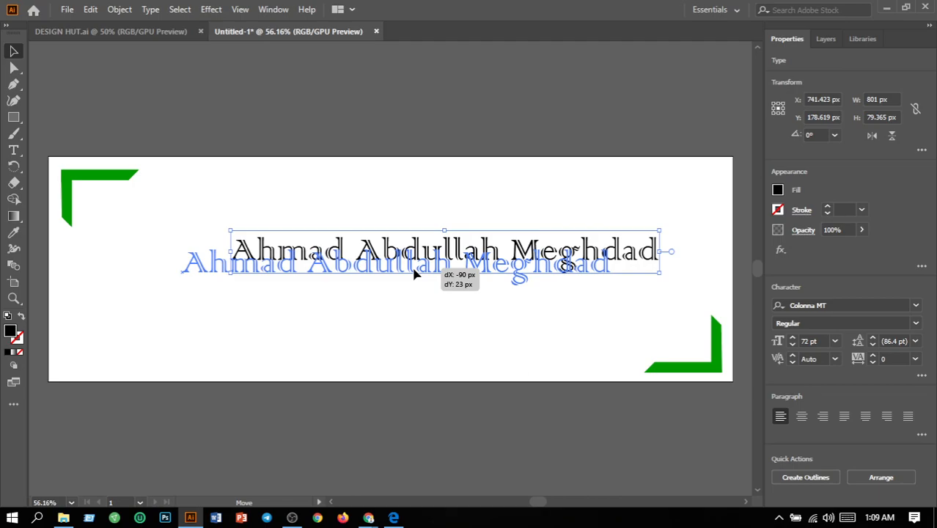
left_click_drag(415, 273, 361, 285)
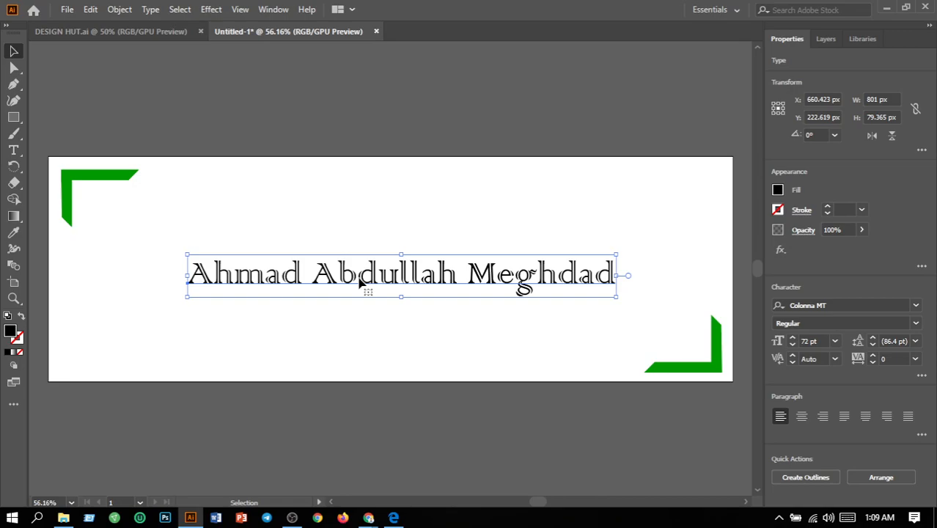
left_click_drag(360, 283, 359, 273)
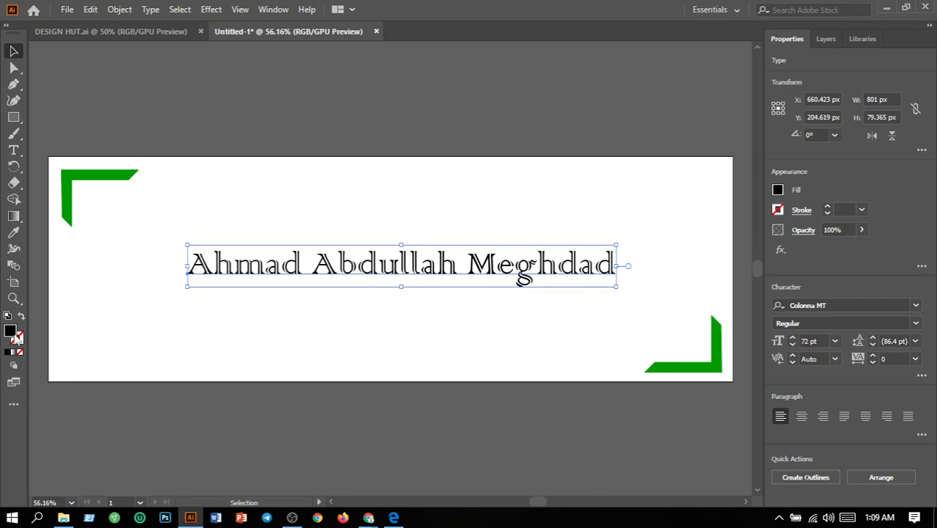
Confirm black (000000) as the name's fill color and convert the text to outlines.
double_click(12, 334)
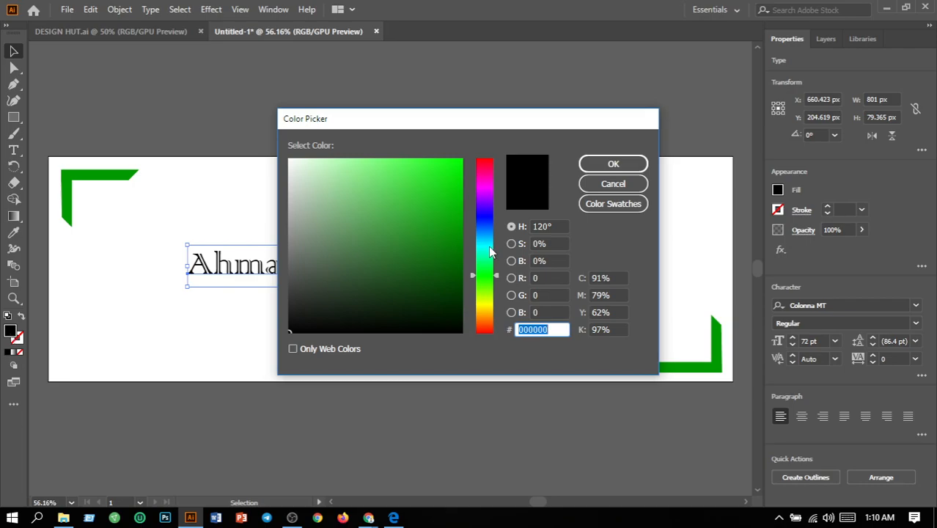
left_click(613, 165)
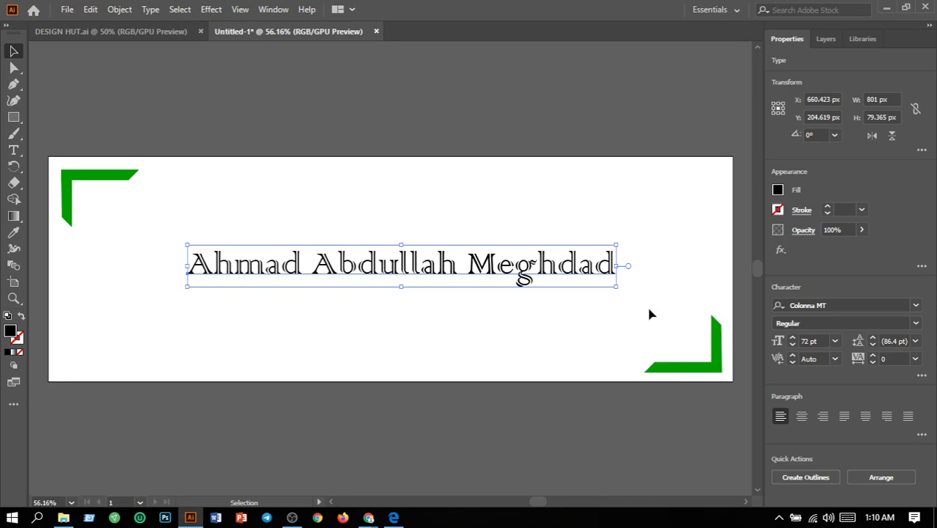
left_click(151, 10)
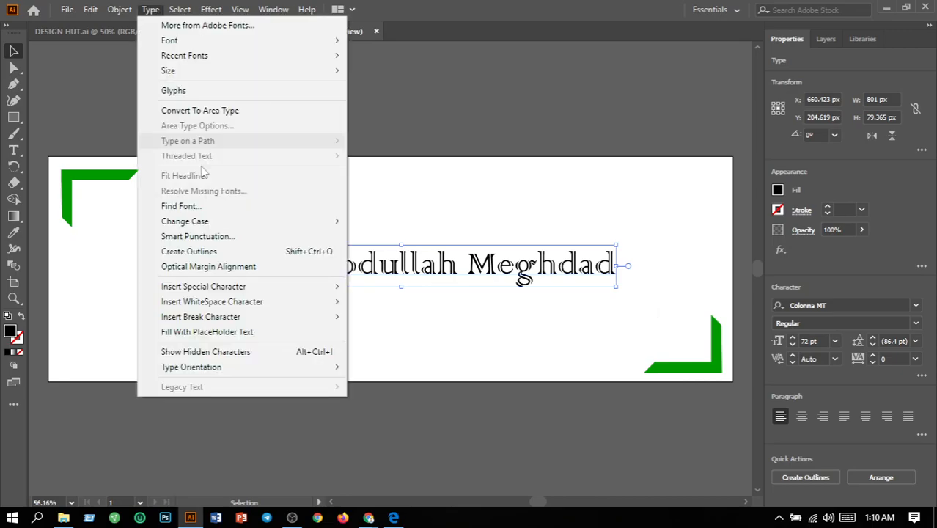
left_click(211, 256)
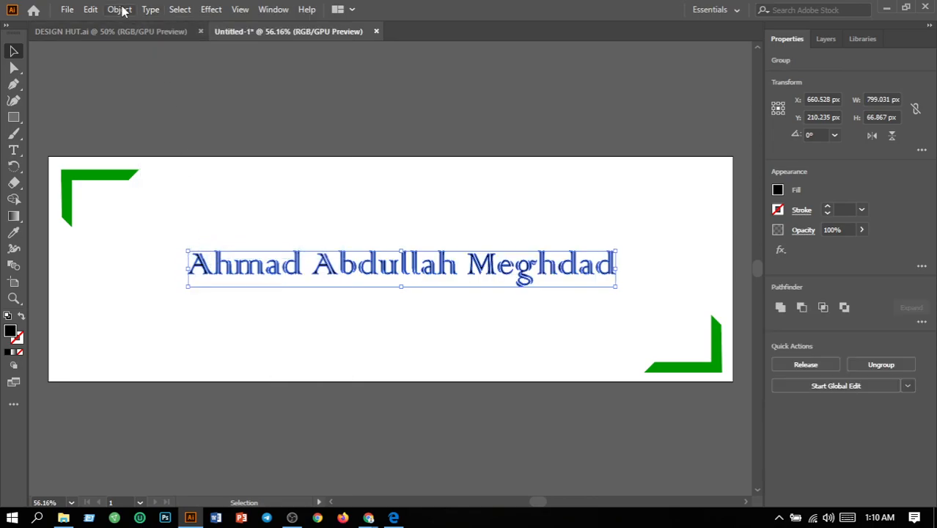
Ungroup the outlined name and apply a linear gradient fill to its letters.
left_click(120, 10)
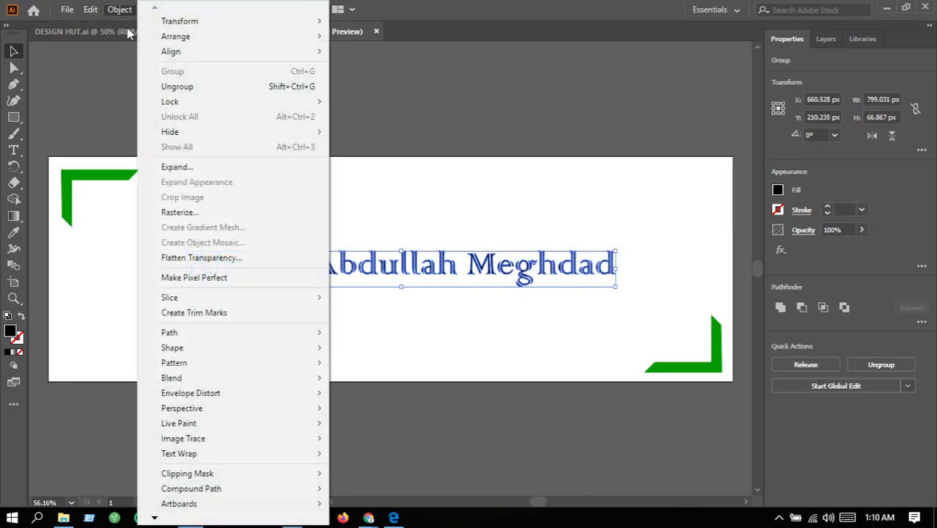
left_click(180, 88)
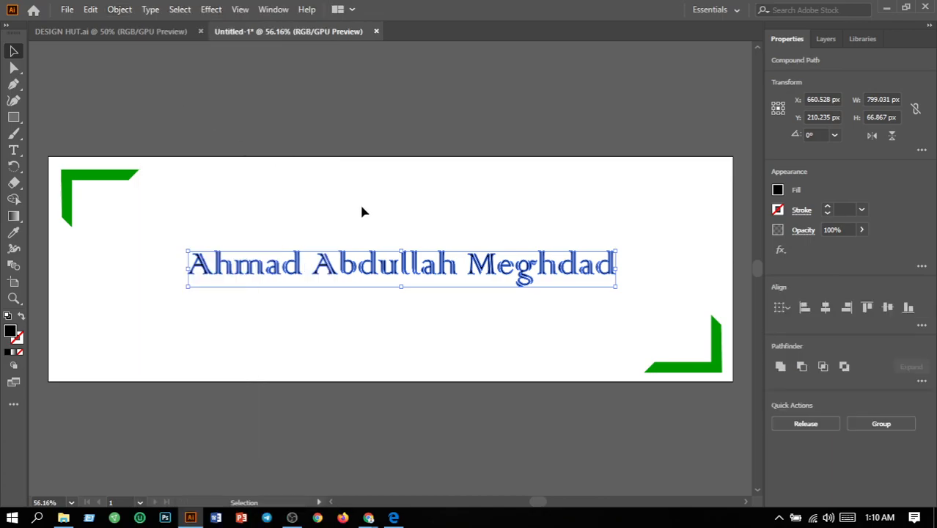
left_click(15, 220)
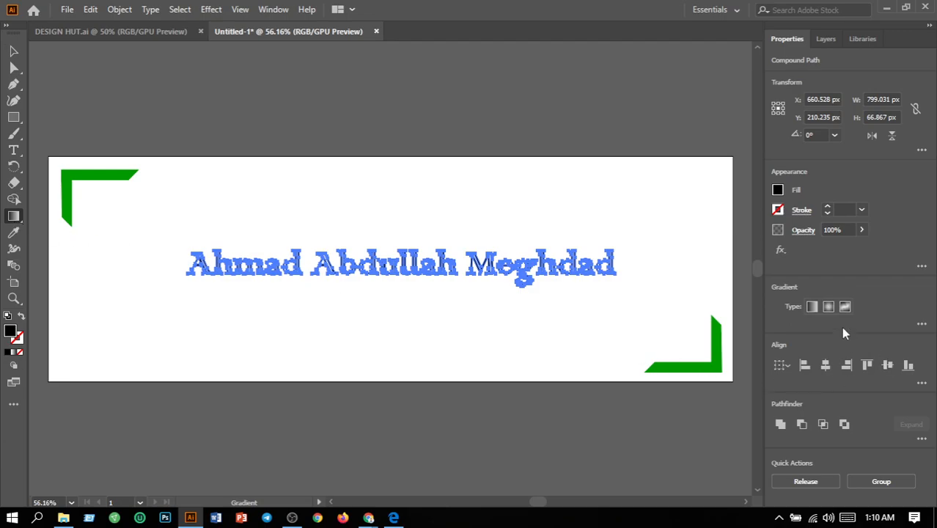
left_click(813, 311)
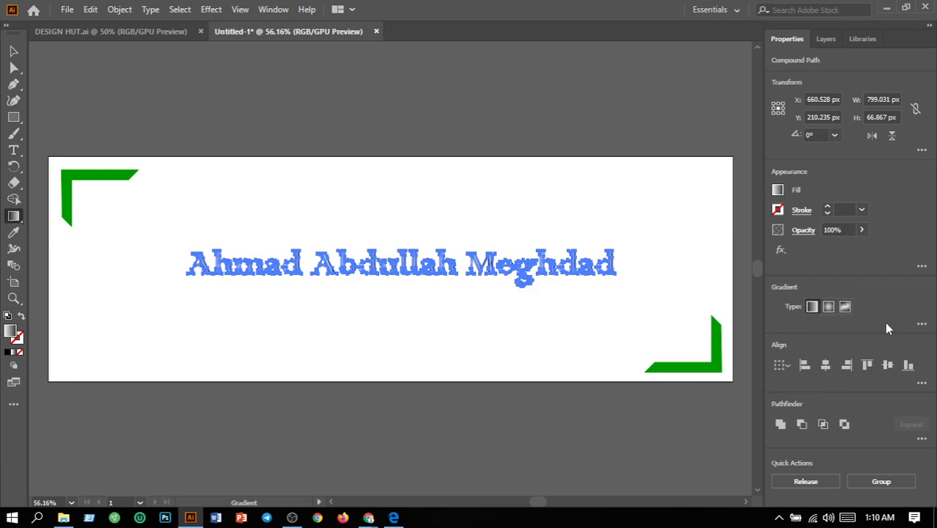
Set the starting color stop of the name's gradient to cyan and deselect the lettering.
left_click(922, 324)
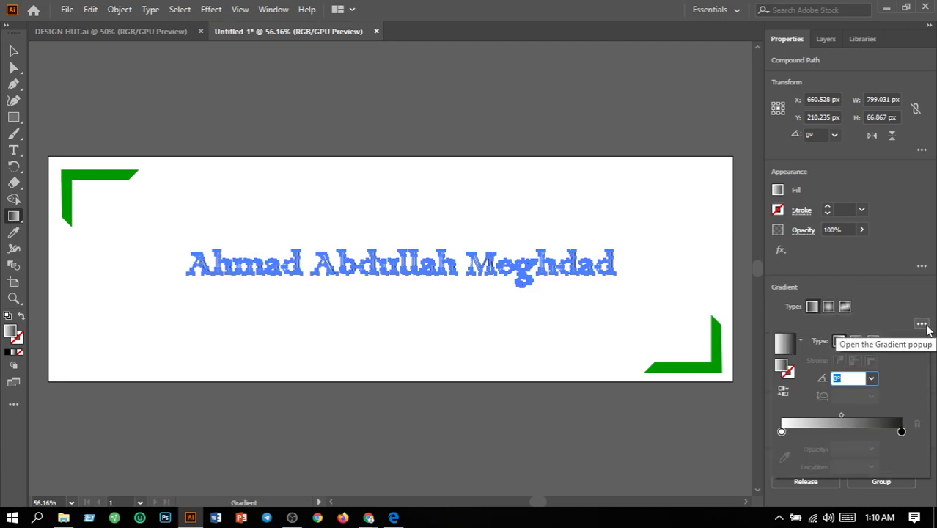
left_click(781, 432)
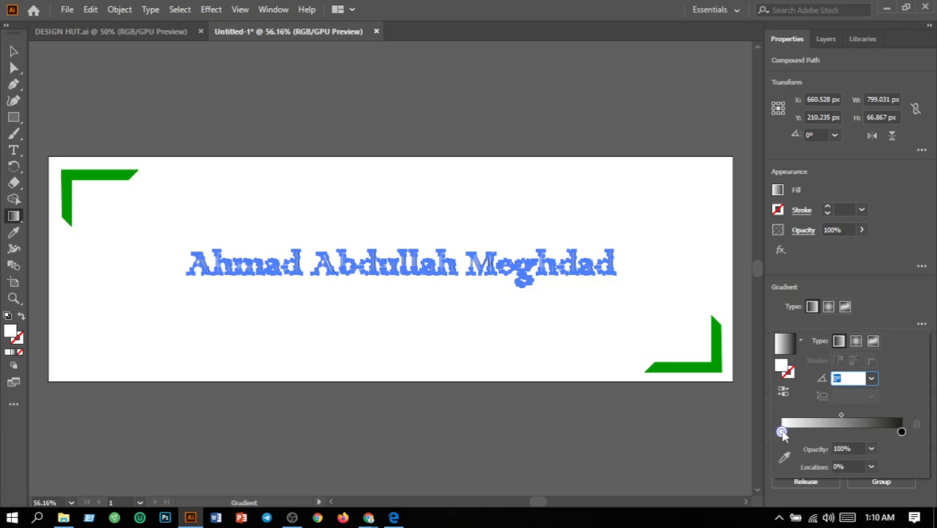
double_click(782, 432)
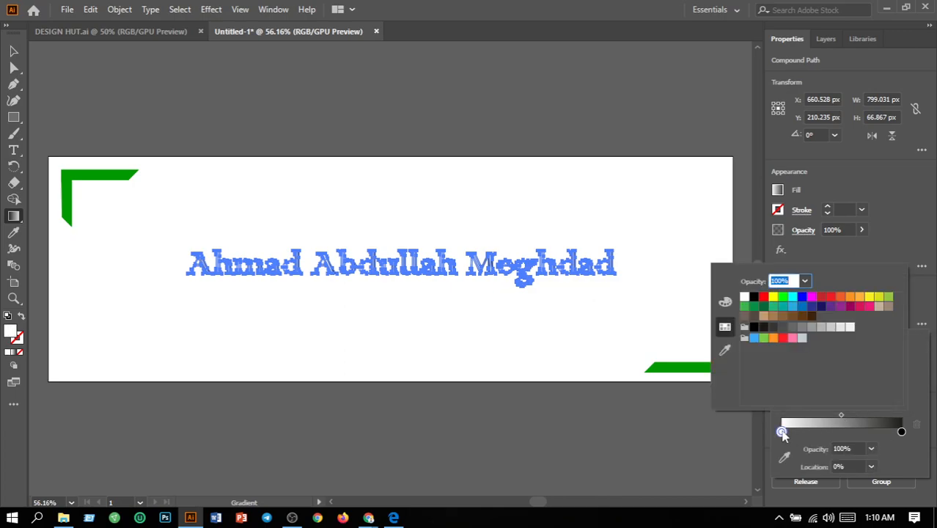
left_click(794, 298)
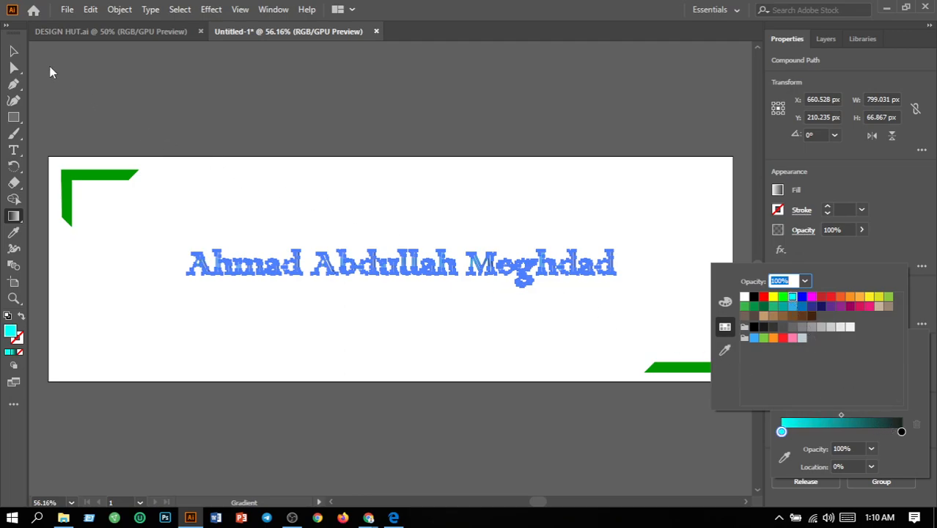
left_click(18, 54)
left_click(355, 217)
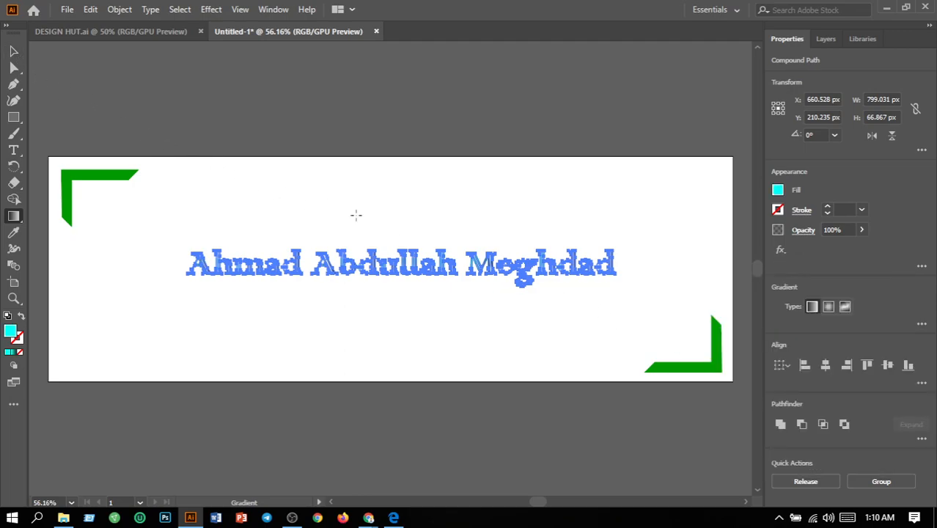
left_click(18, 54)
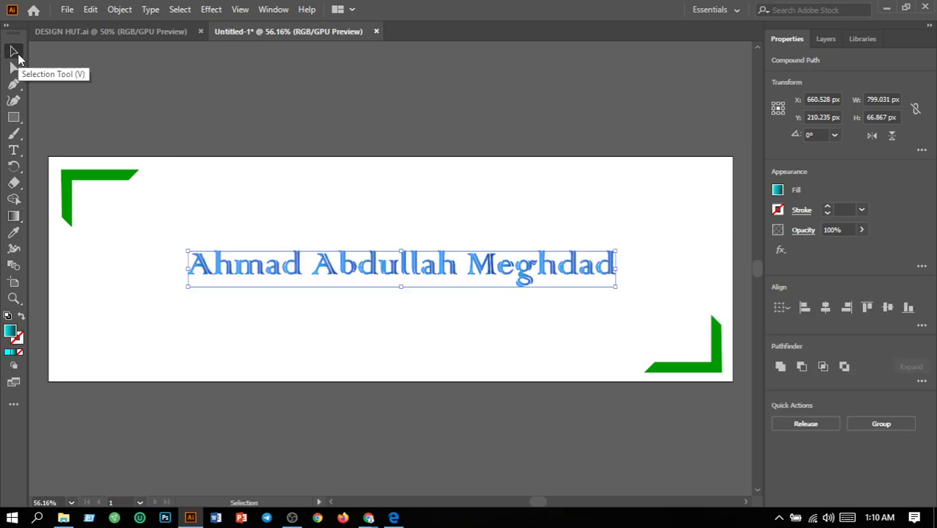
left_click(296, 229)
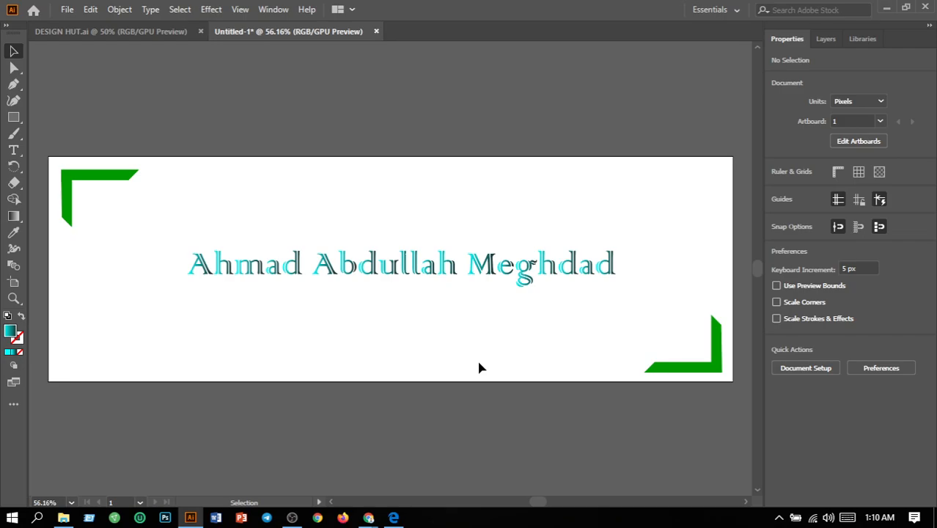
Undo the name's gradient, ungrouping, outlines, move and font change, back to the 72 pt Myriad Pro text.
key("a")
key("ctrl+z")
key("ctrl+z")
key("ctrl+z")
key("ctrl+z")
key("ctrl+z")
key("ctrl+z")
key("ctrl+z")
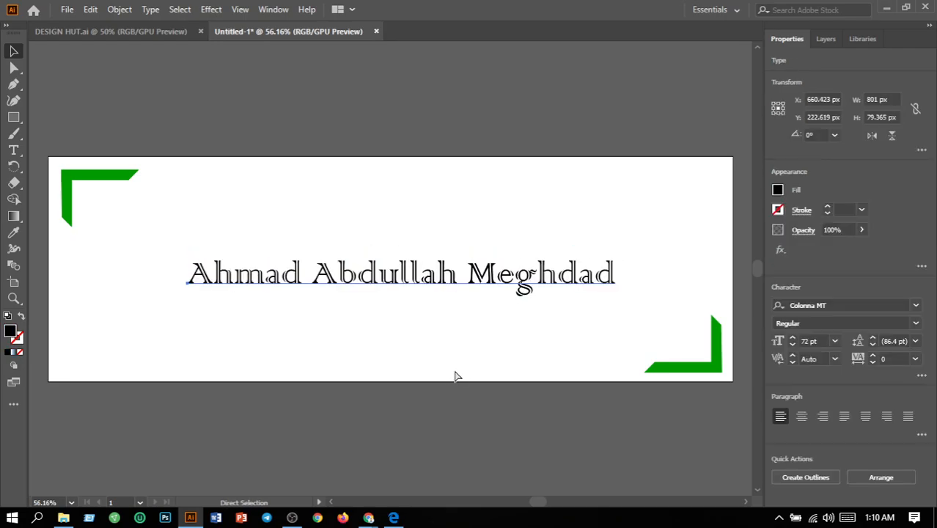
key("ctrl+z")
key("ctrl+z")
key("ctrl+z")
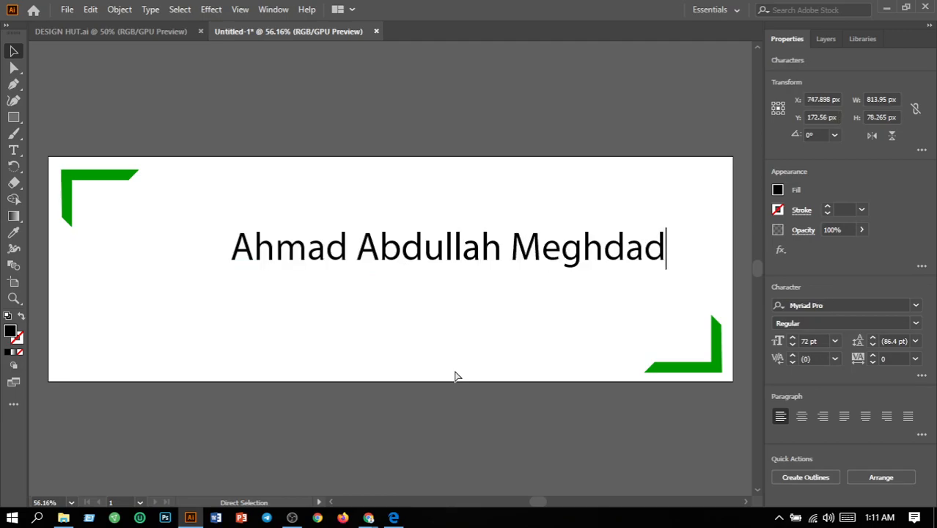
Try to apply Colonna MT to the name without selecting its characters, and undo the font change.
left_click(916, 305)
scroll(850, 417, "up", 1)
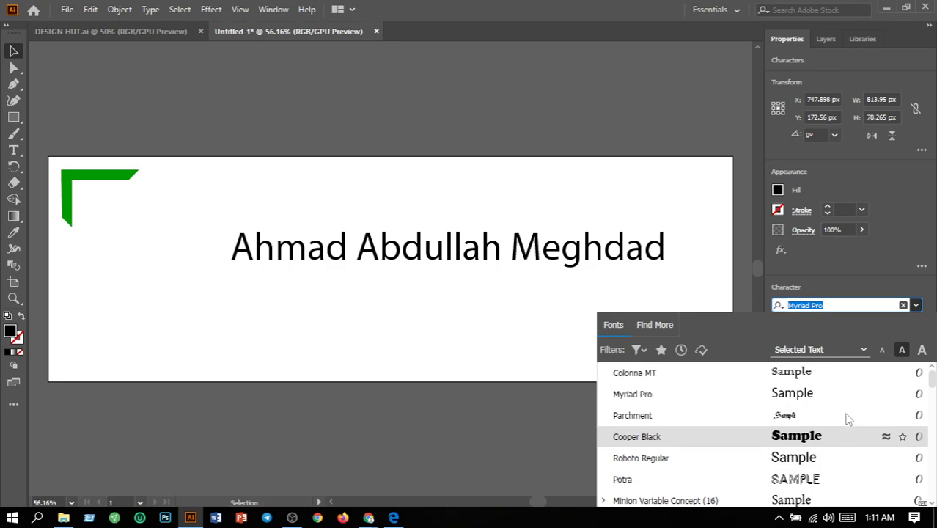
left_click(795, 371)
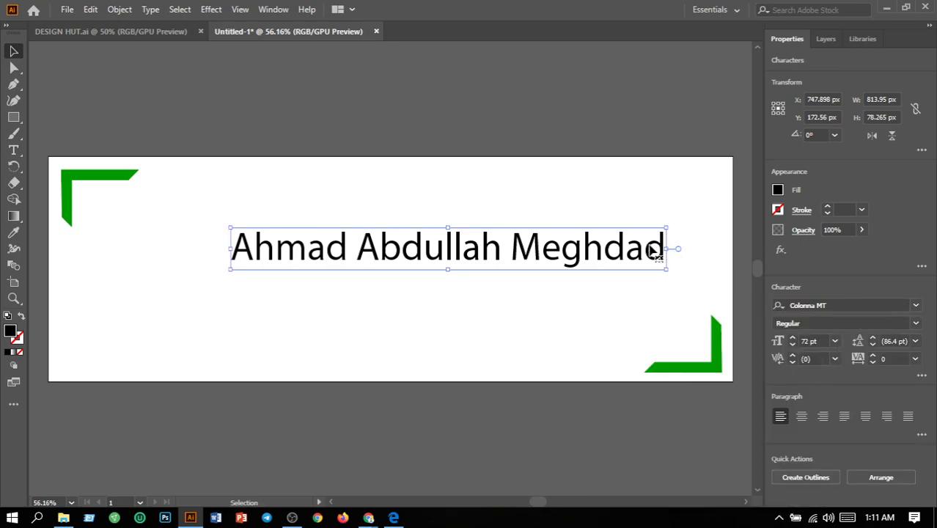
key("ctrl+z")
Select all characters of the name text and set their font to Colonna MT.
left_click(14, 151)
left_click_drag(665, 242, 115, 272)
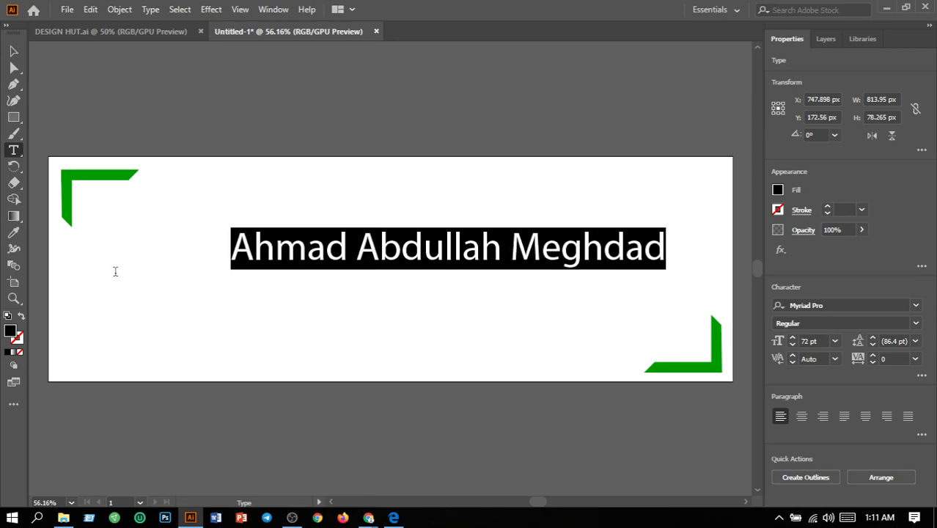
left_click(918, 308)
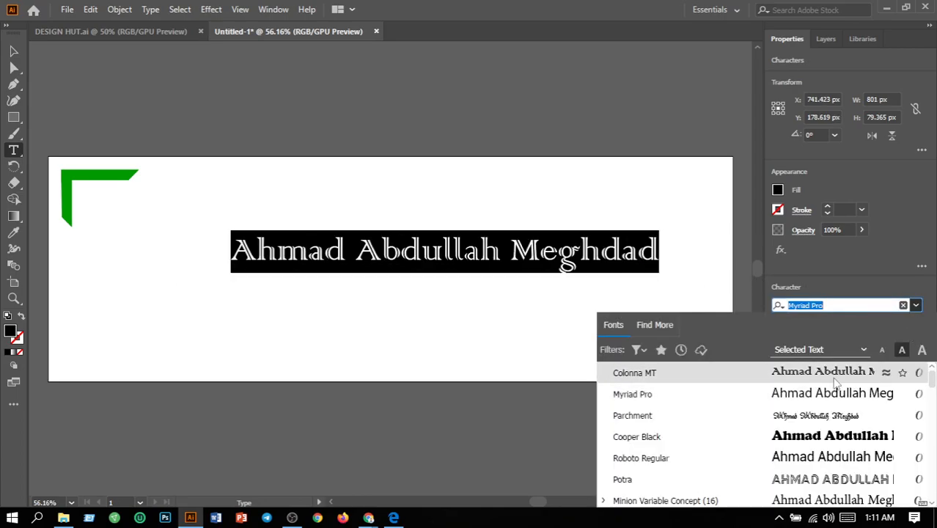
left_click(770, 369)
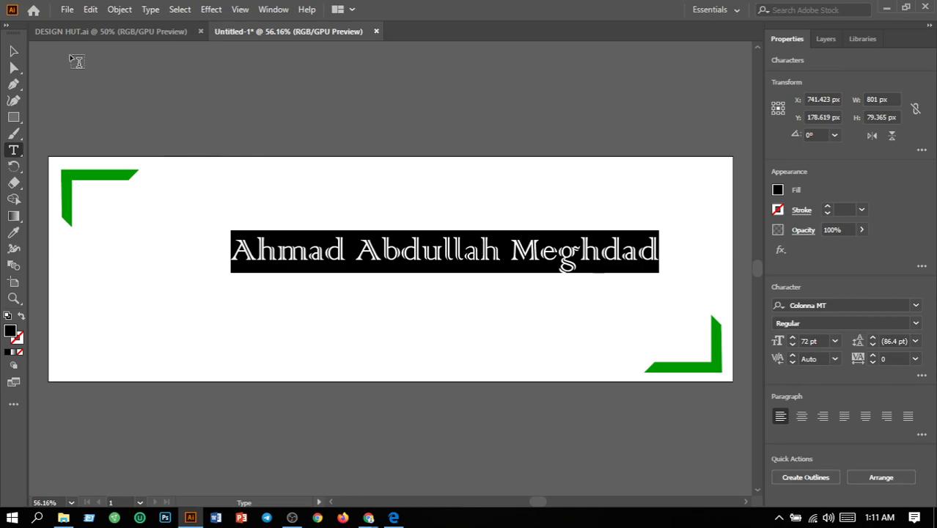
Move the name text to about the centre of the banner, near X 667 px, Y 215 px.
left_click(13, 51)
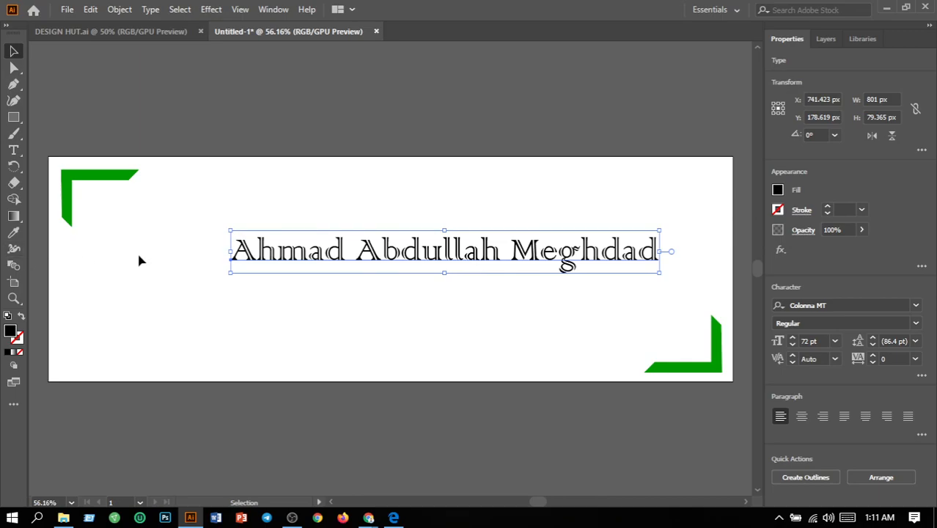
left_click_drag(341, 257, 301, 275)
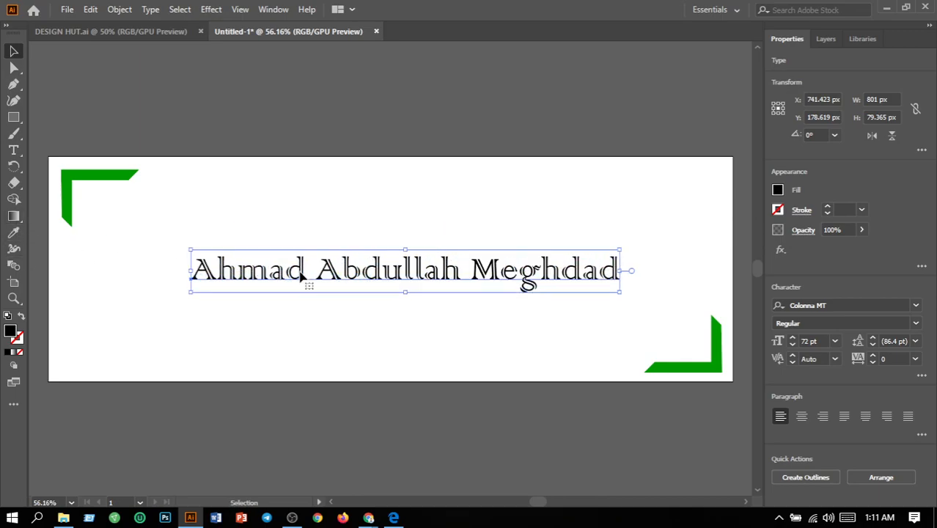
left_click(345, 312)
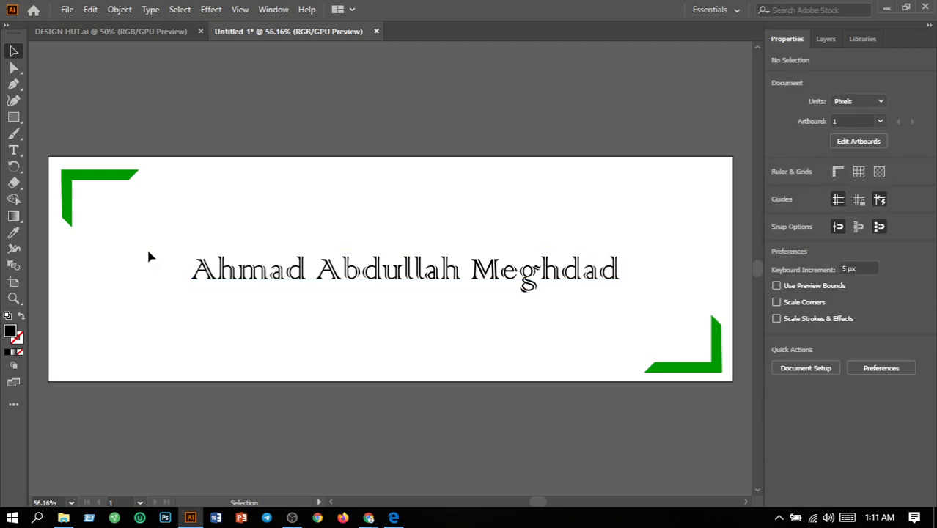
Try to apply a linear gradient fill to the name while it is still live text.
left_click(260, 281)
left_click(13, 216)
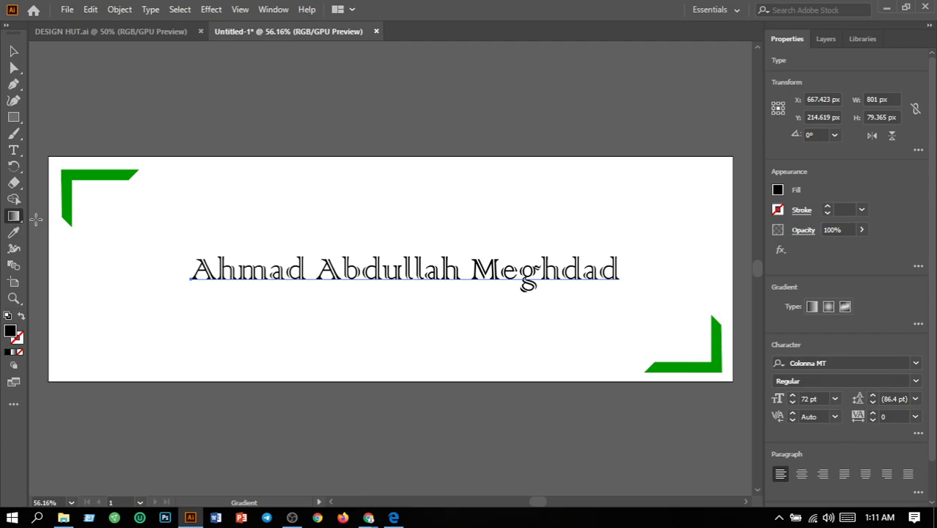
left_click(812, 307)
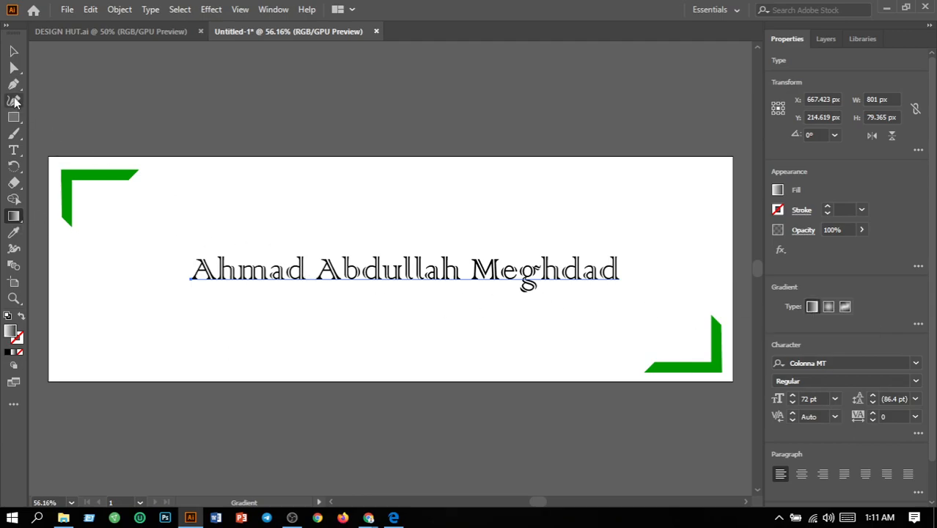
left_click(12, 52)
left_click(14, 217)
left_click(14, 51)
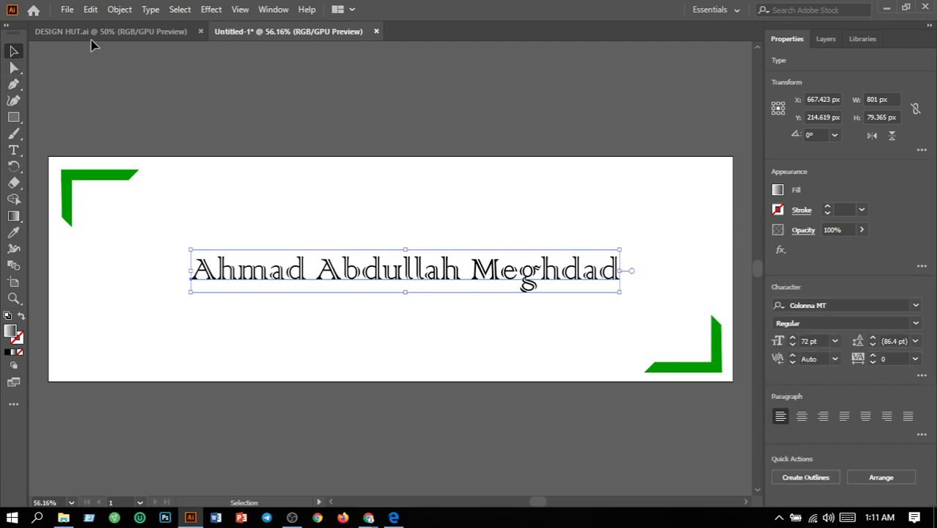
Convert the name text to outlines and ungroup the resulting letters.
left_click(154, 11)
left_click(187, 252)
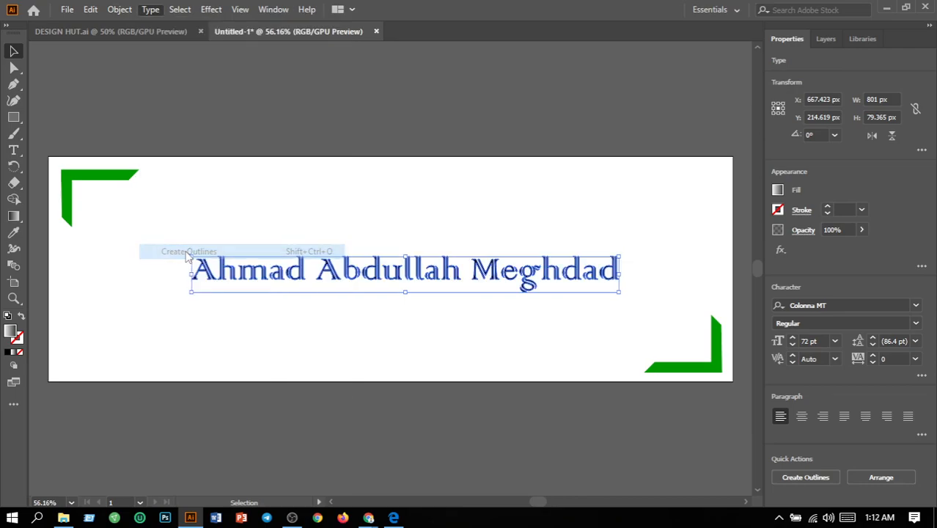
left_click(121, 10)
left_click(185, 87)
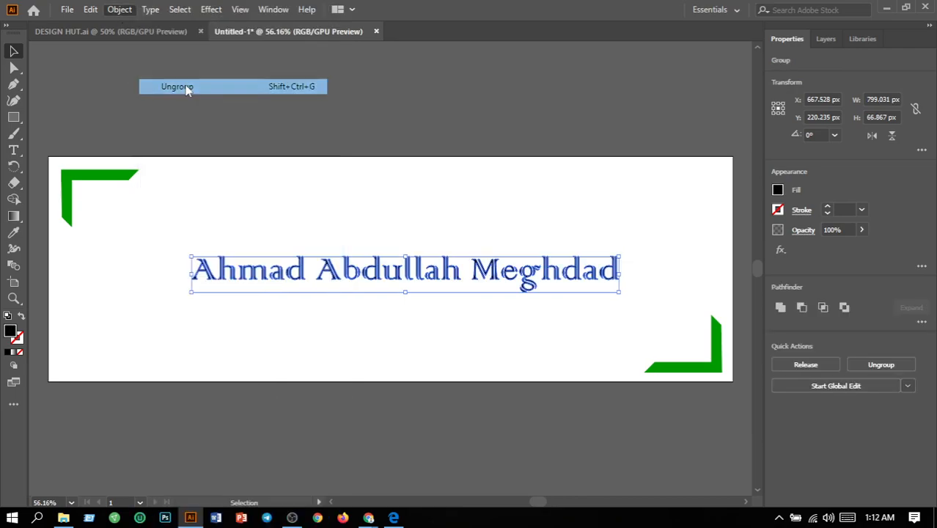
Fill the outlined name letters with a linear gradient whose starting color stop is bright green, and deselect them.
left_click(18, 219)
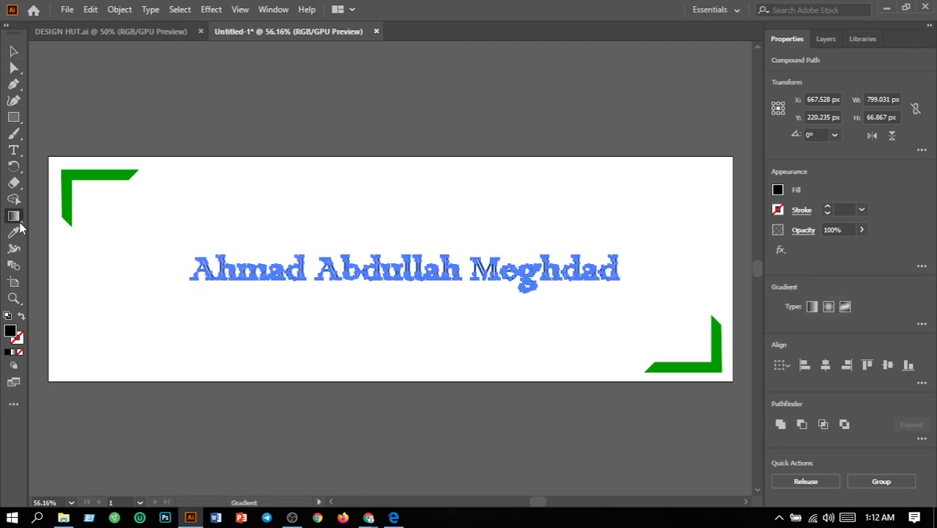
left_click(812, 309)
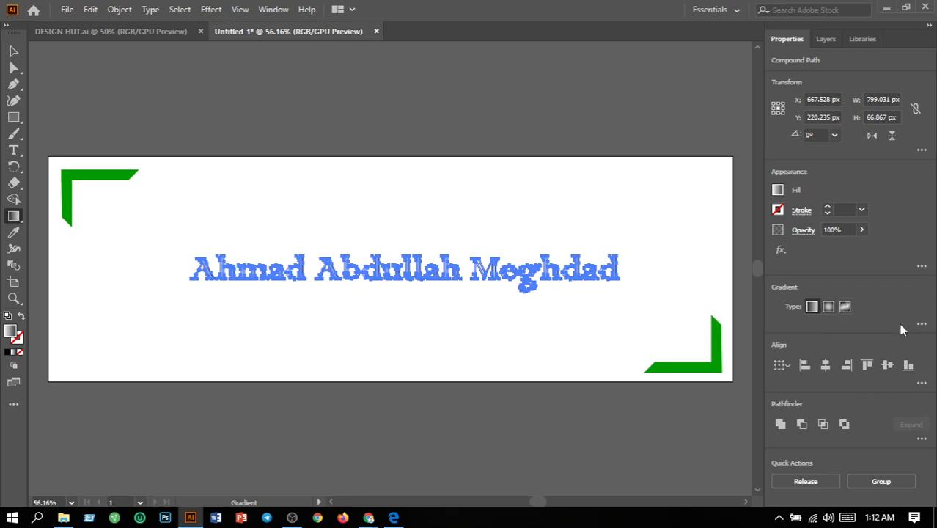
left_click(923, 327)
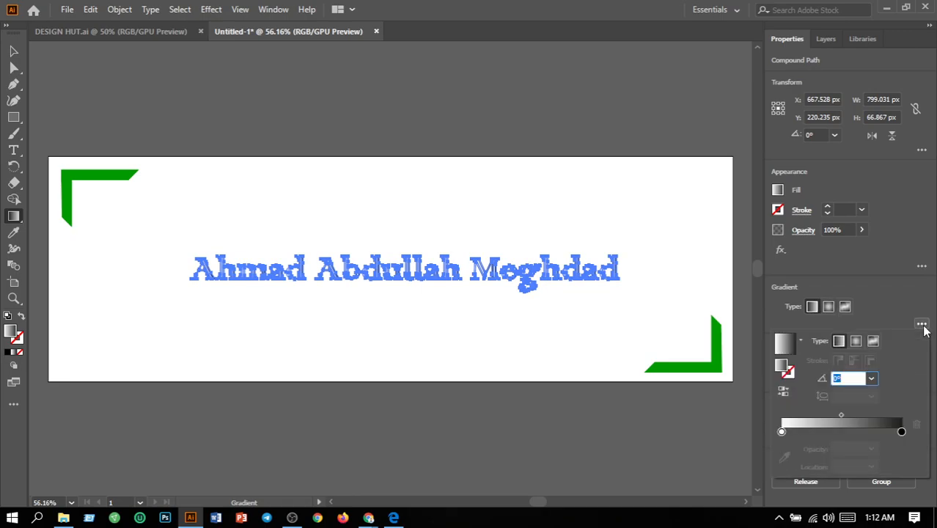
left_click(782, 432)
double_click(782, 432)
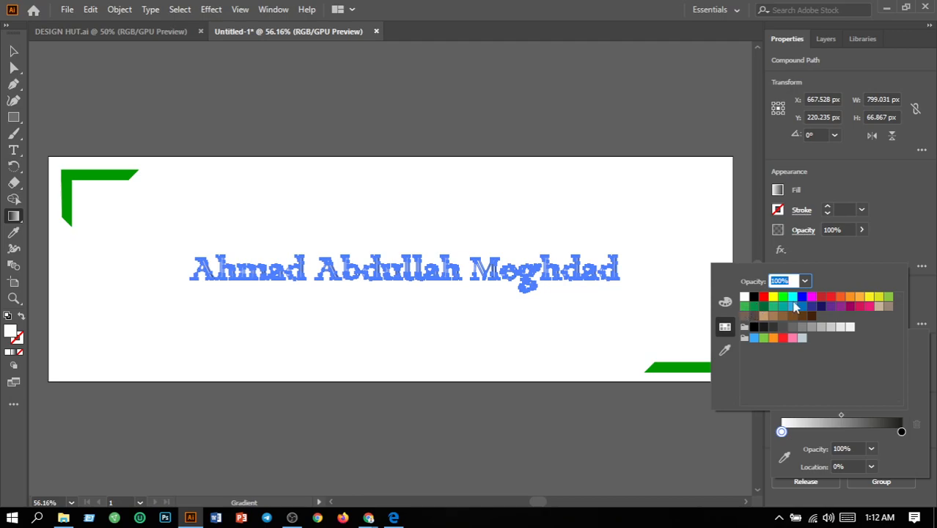
left_click(783, 297)
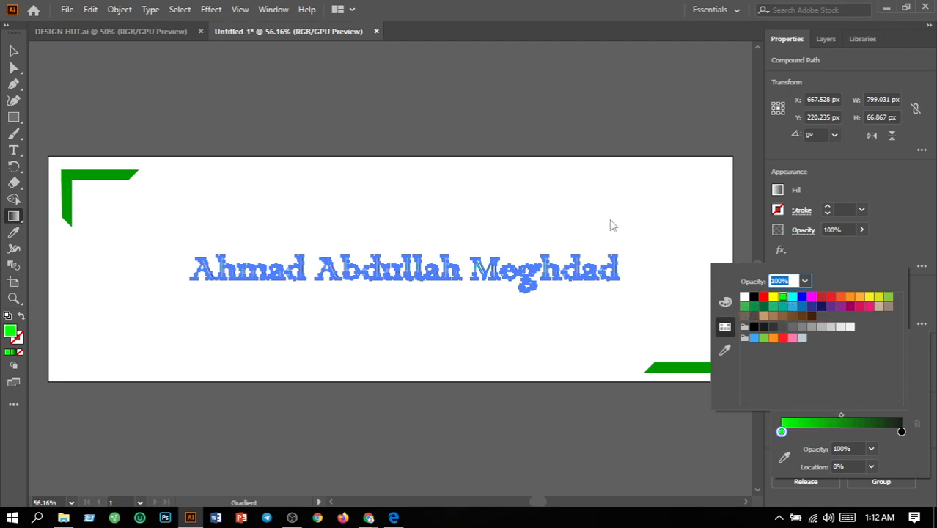
left_click(613, 225)
left_click(10, 56)
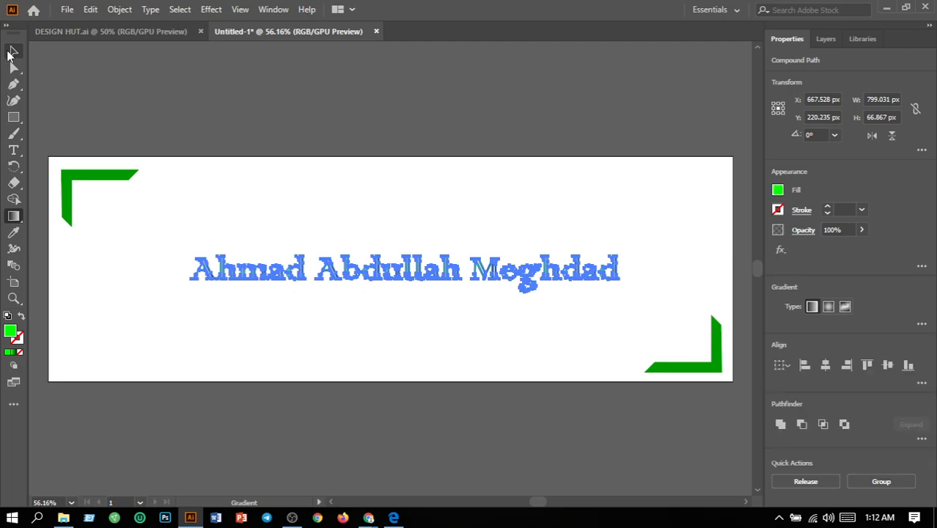
left_click(410, 341)
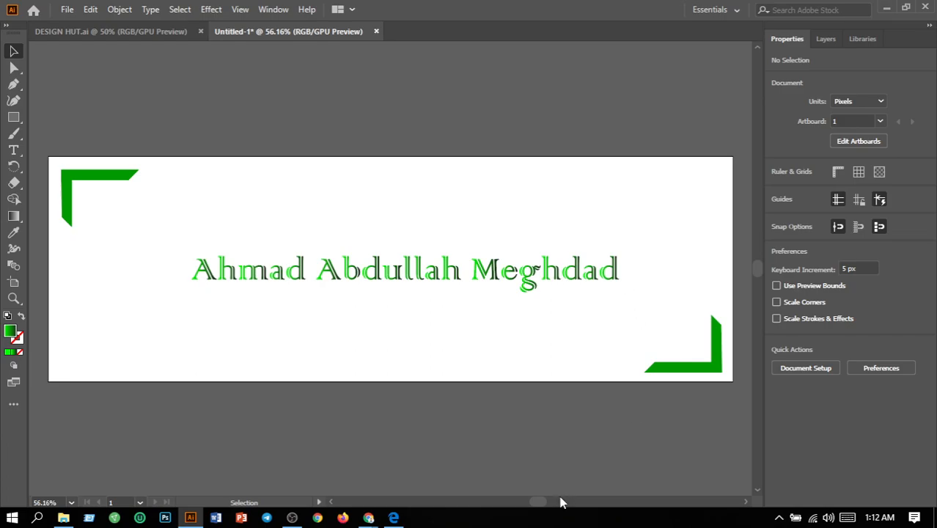
left_click(292, 519)
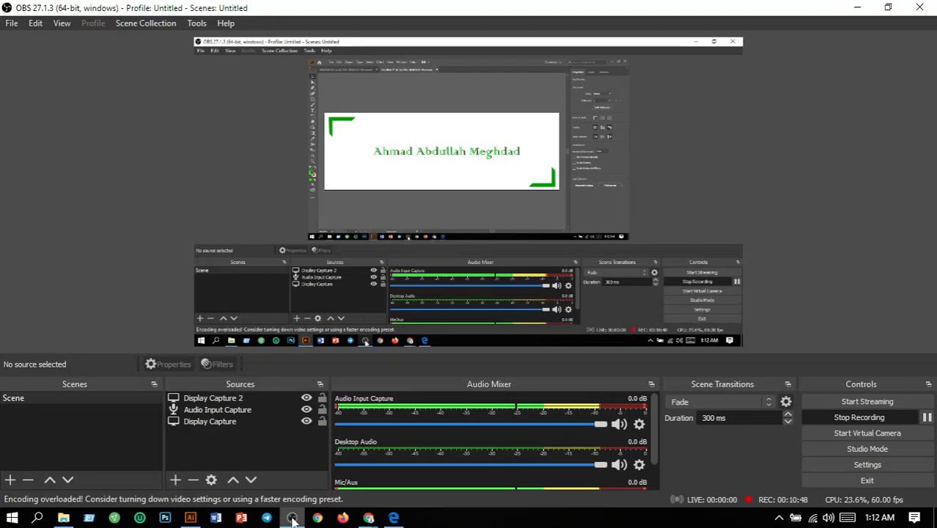